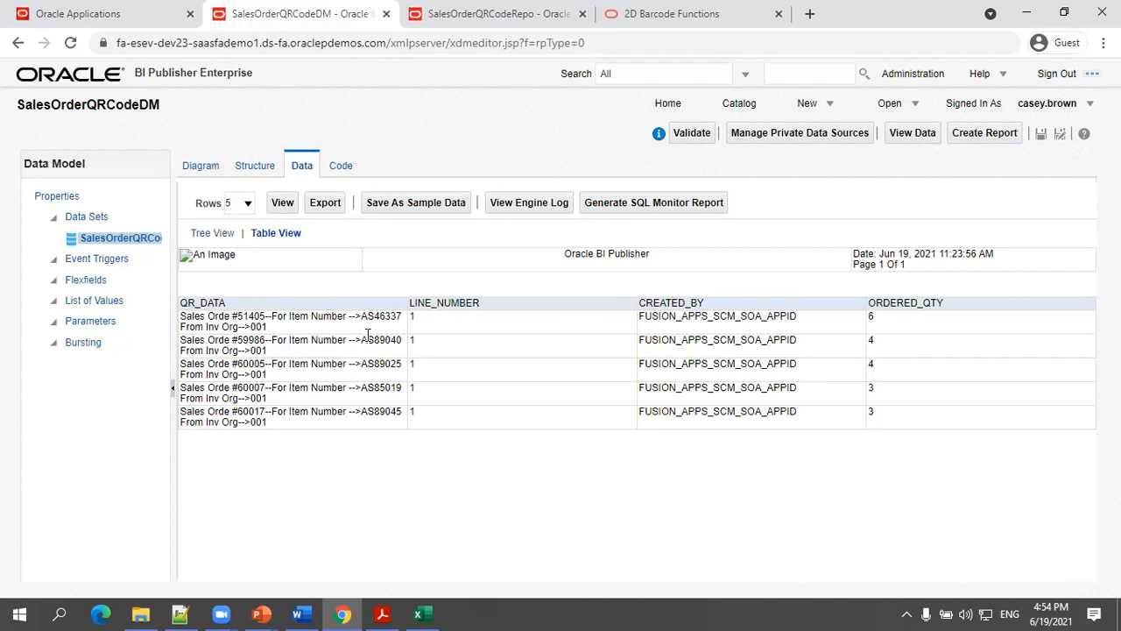
Export the sales order query results from the data model and examine SalesOrderQRCodeDM.xml in Notepad++.
click(333, 208)
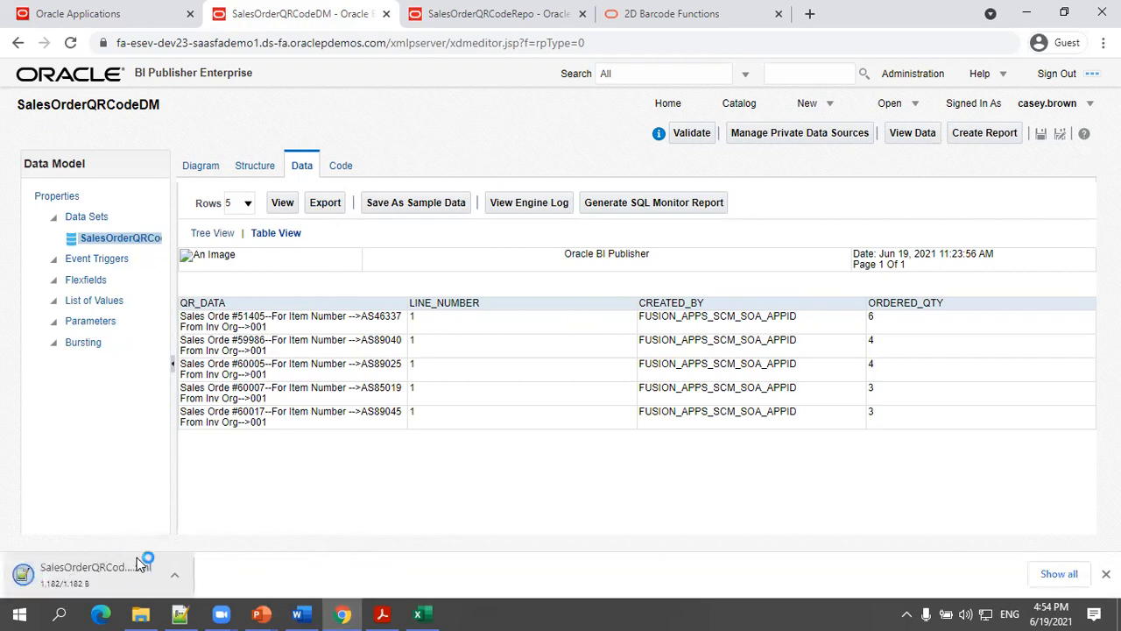
click(136, 561)
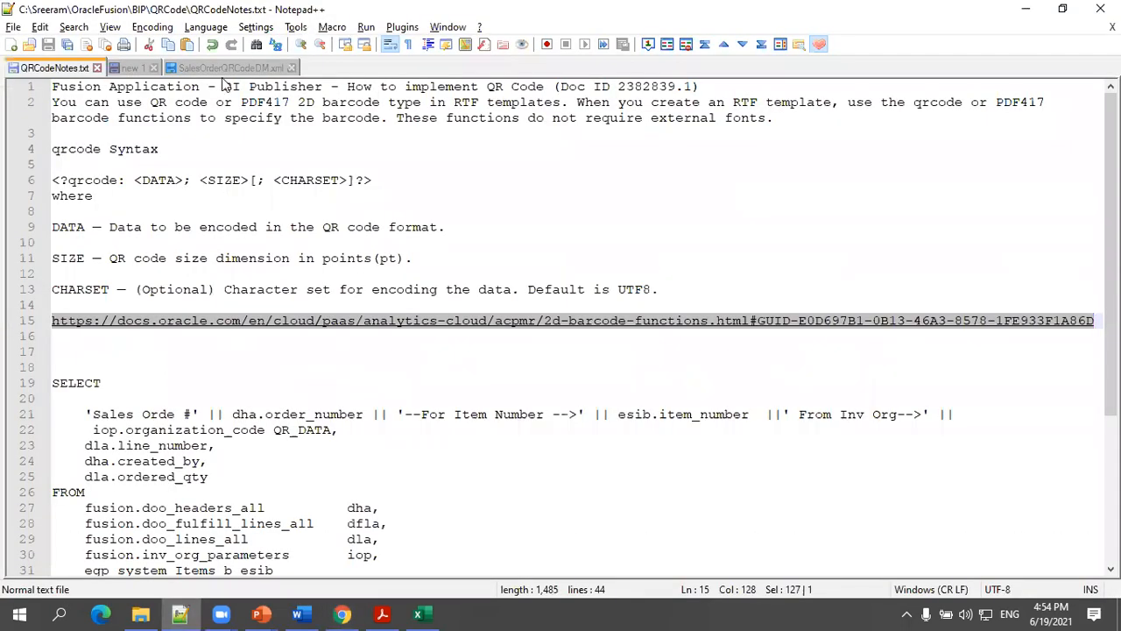
click(224, 66)
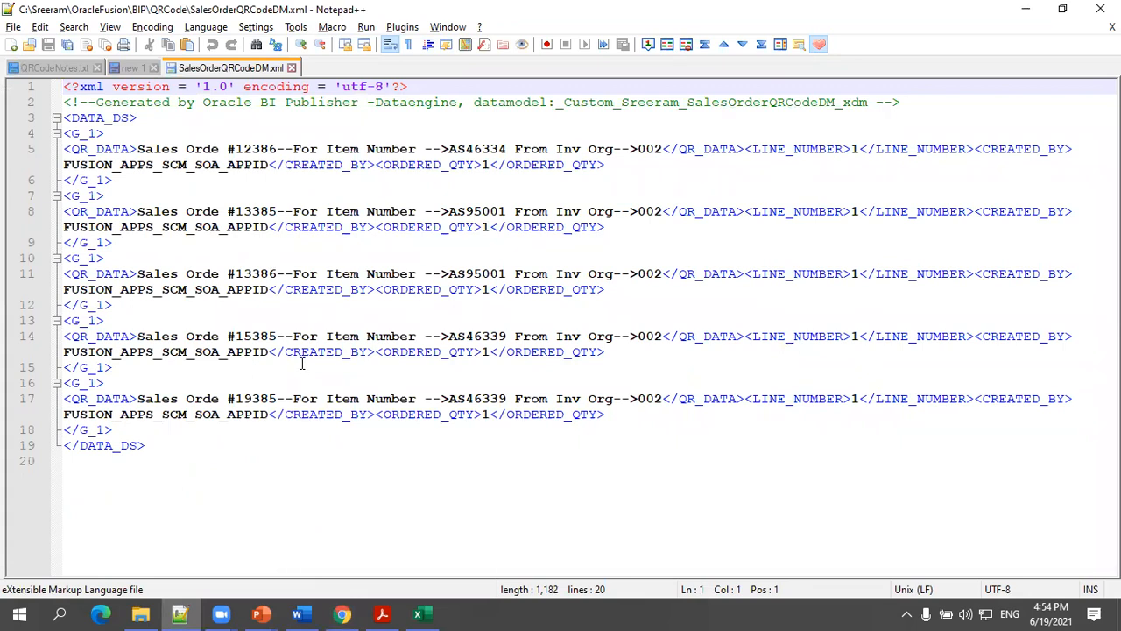
drag(139, 464, 56, 84)
click(180, 457)
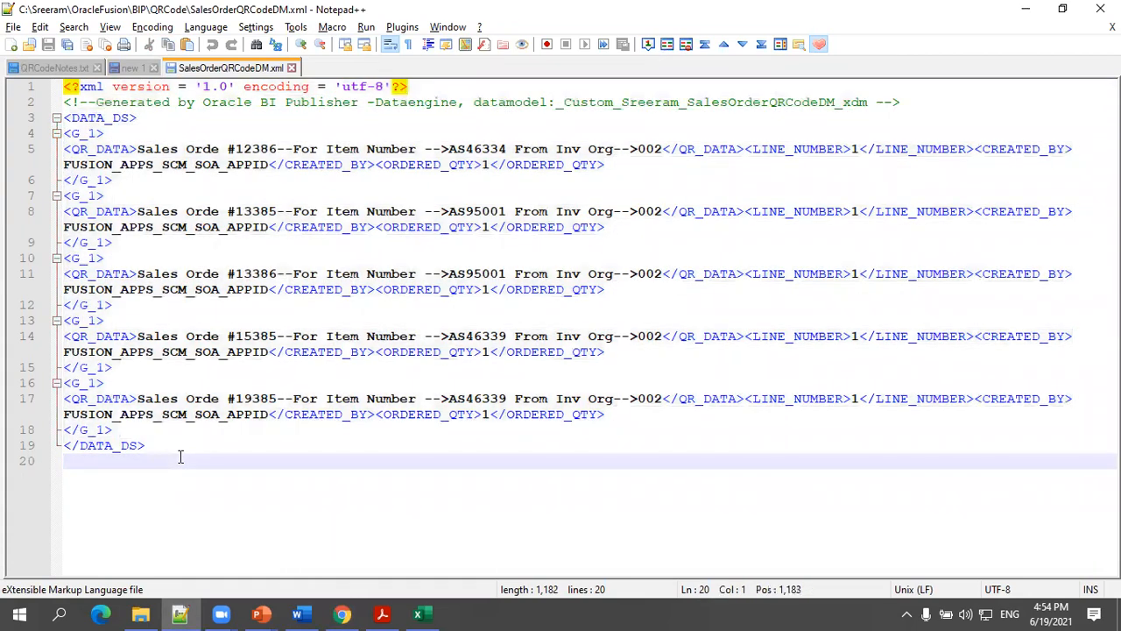
Switch to the SalesOrderQRCodeTMPL.rtf template in Word and load SalesOrderQRCodeDM.xml from the QRCode folder as sample XML.
click(302, 613)
click(411, 348)
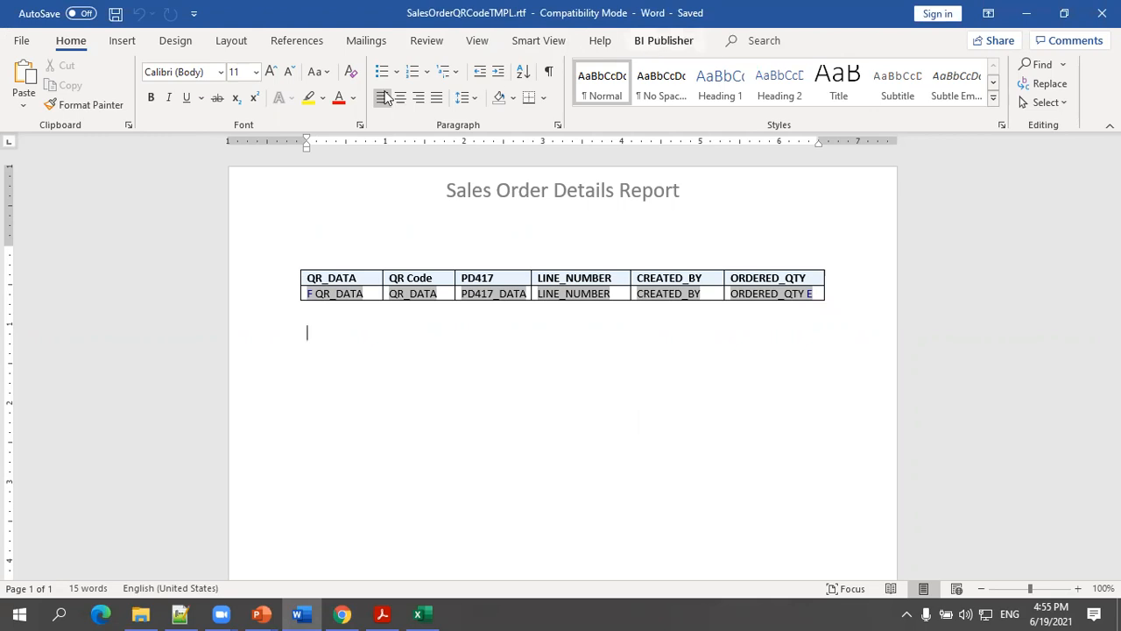
click(650, 45)
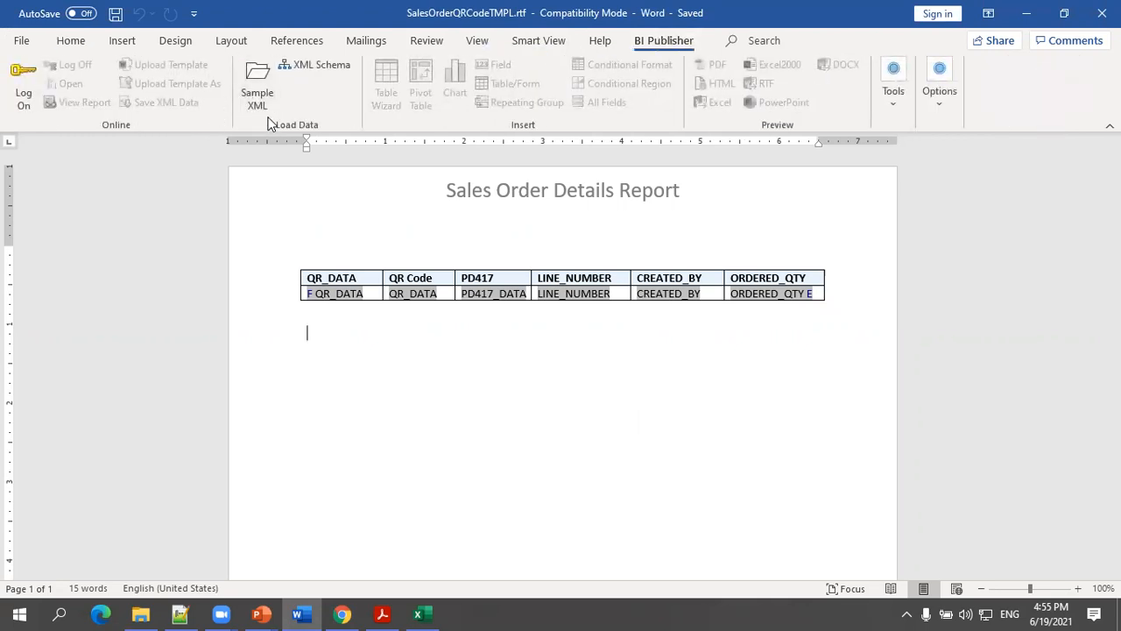
click(141, 613)
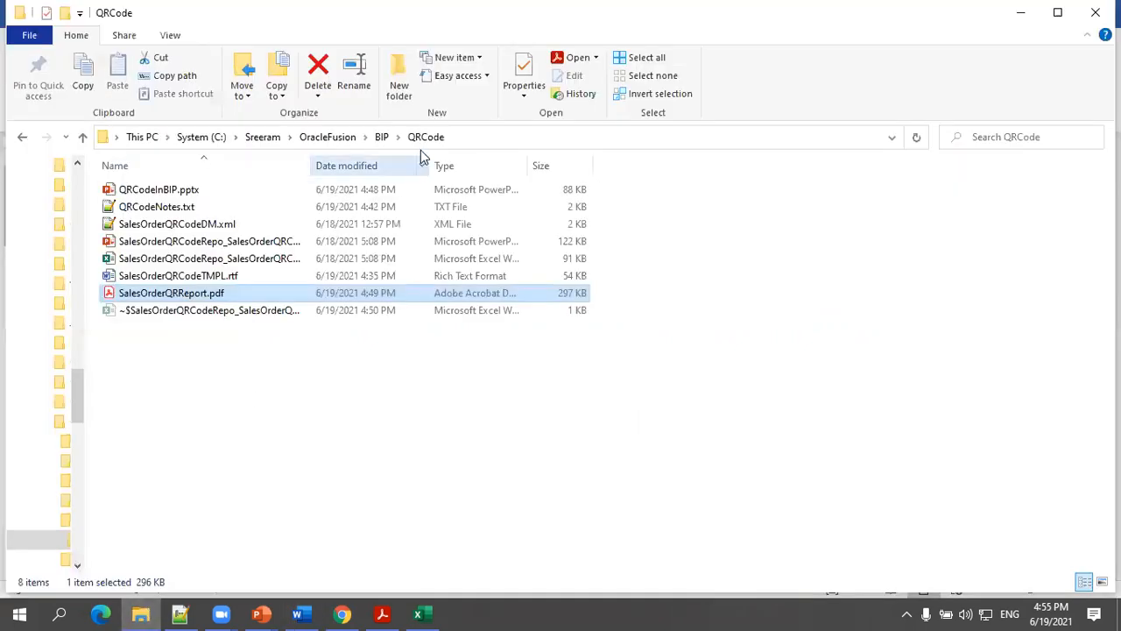
click(494, 138)
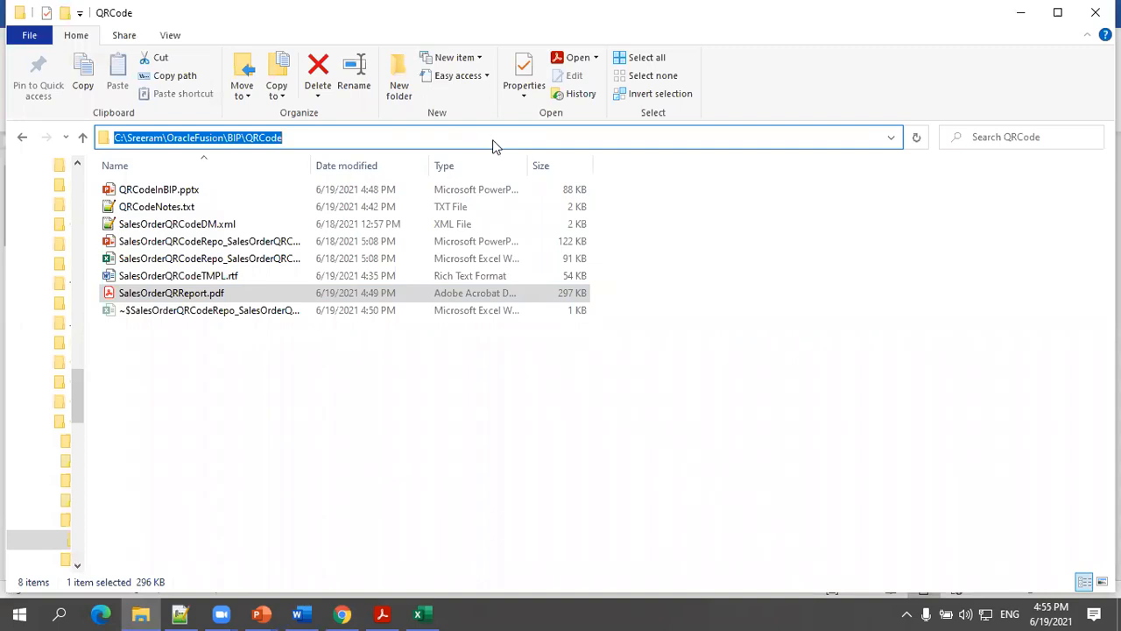
key(alt+Tab)
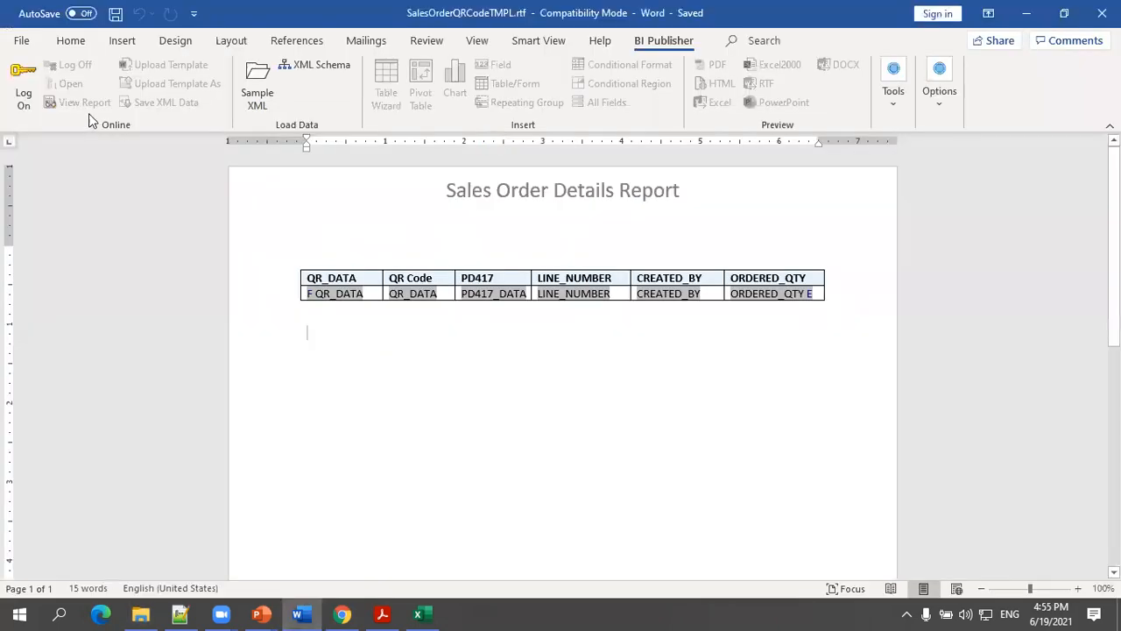
click(255, 82)
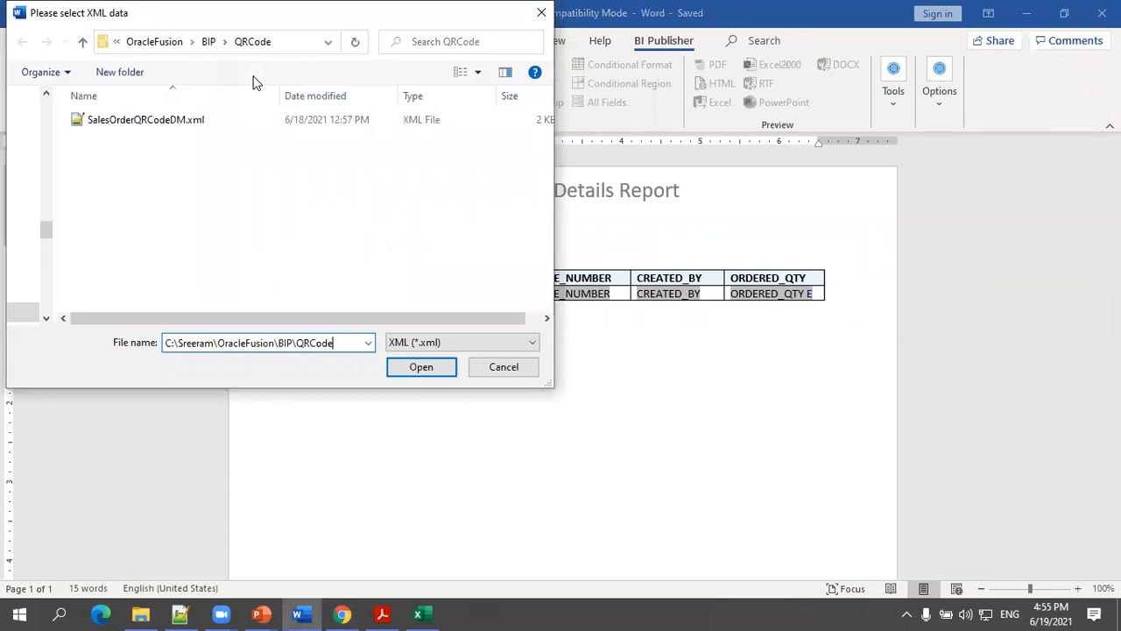
double_click(183, 126)
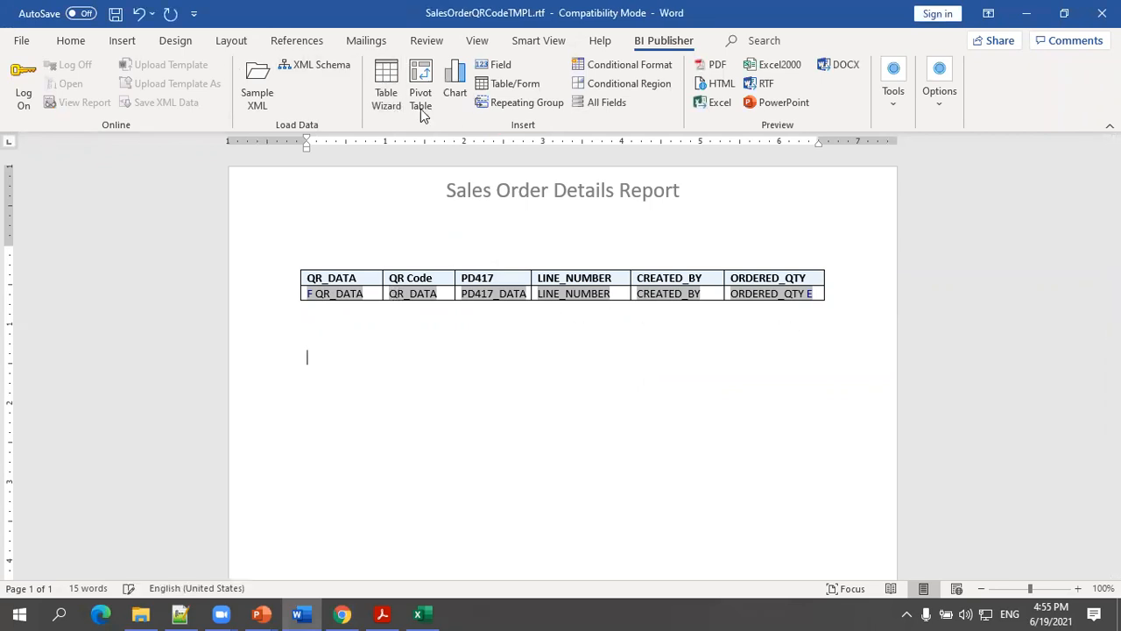
Insert a Table-format report on /DATA_DS/G_1 with QR_DATA, LINE_NUMBER, CREATED_BY and ORDERED_QTY below the existing table using the Table Wizard.
click(387, 97)
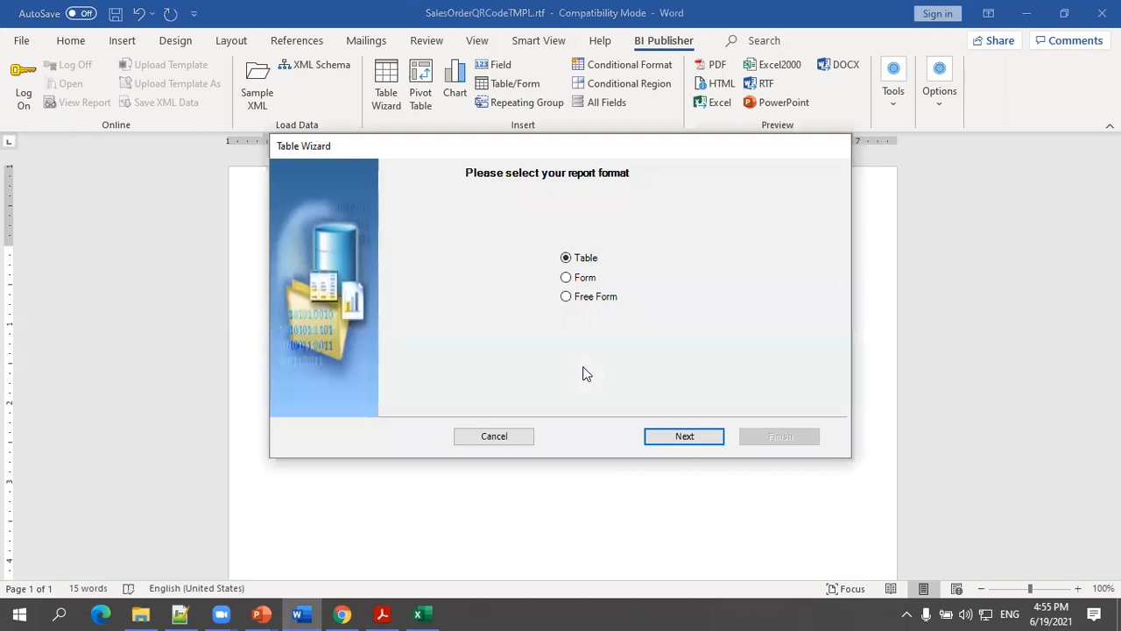
click(649, 334)
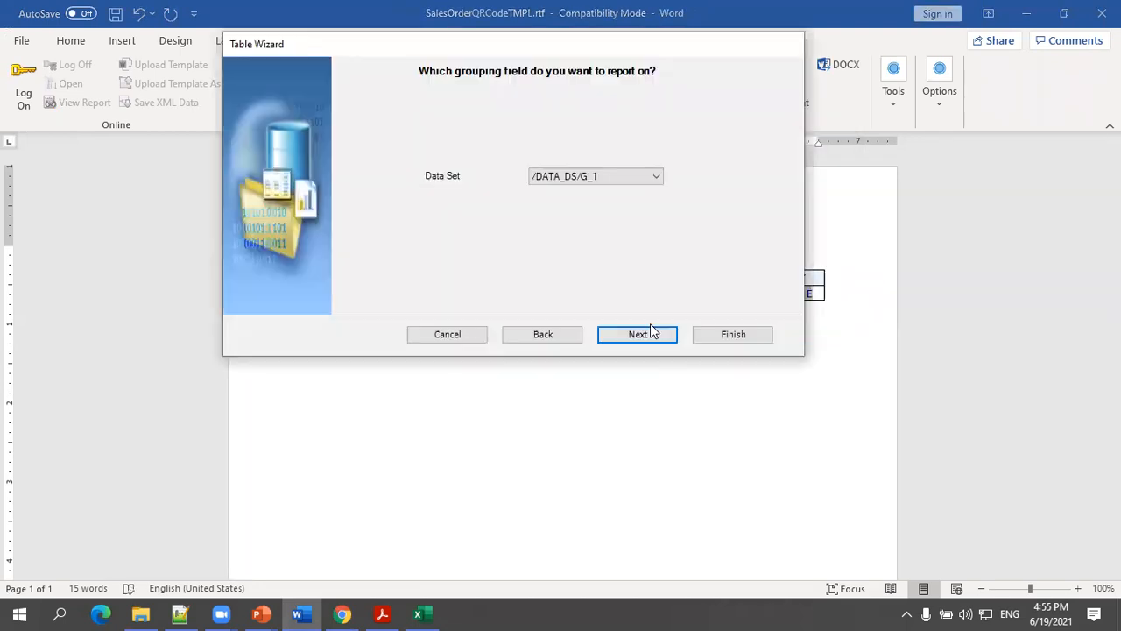
click(650, 332)
click(549, 177)
click(714, 340)
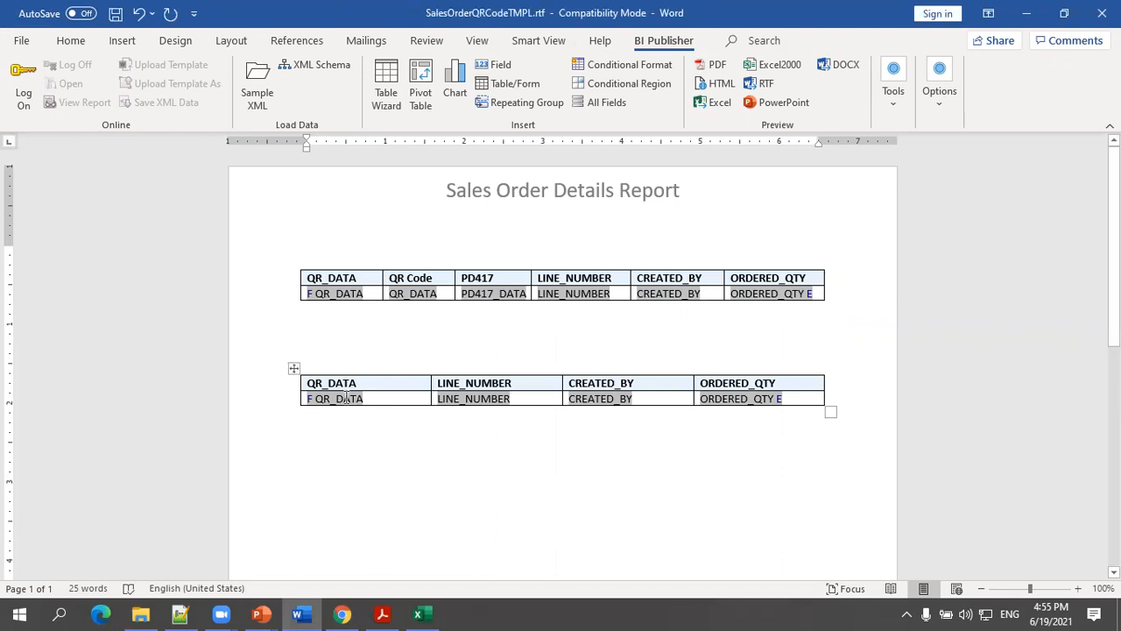
click(348, 399)
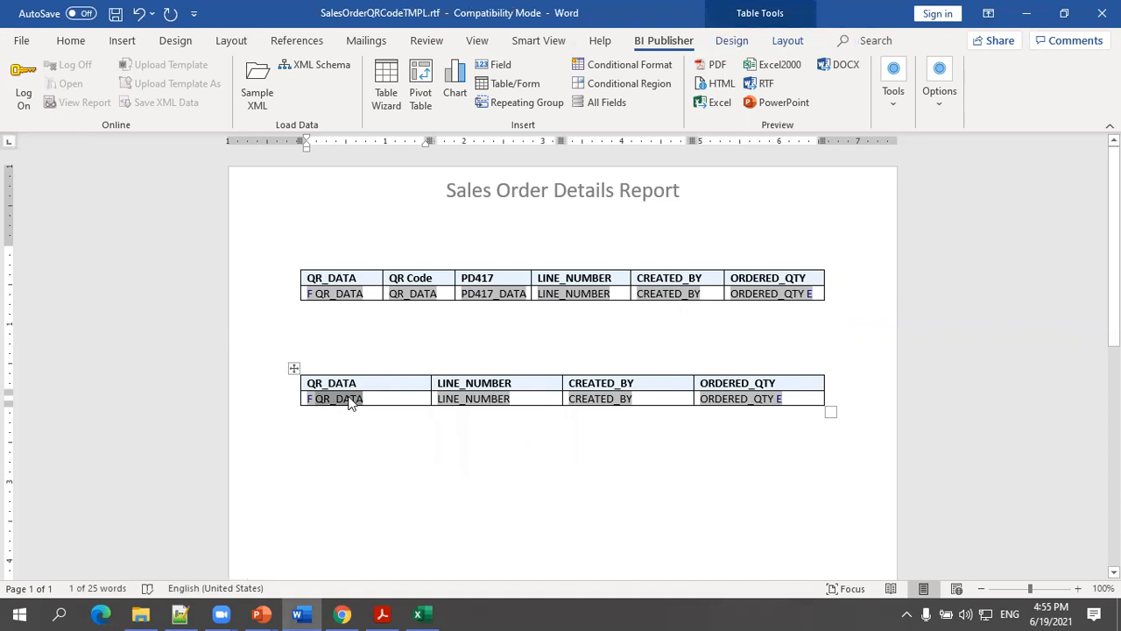
click(381, 399)
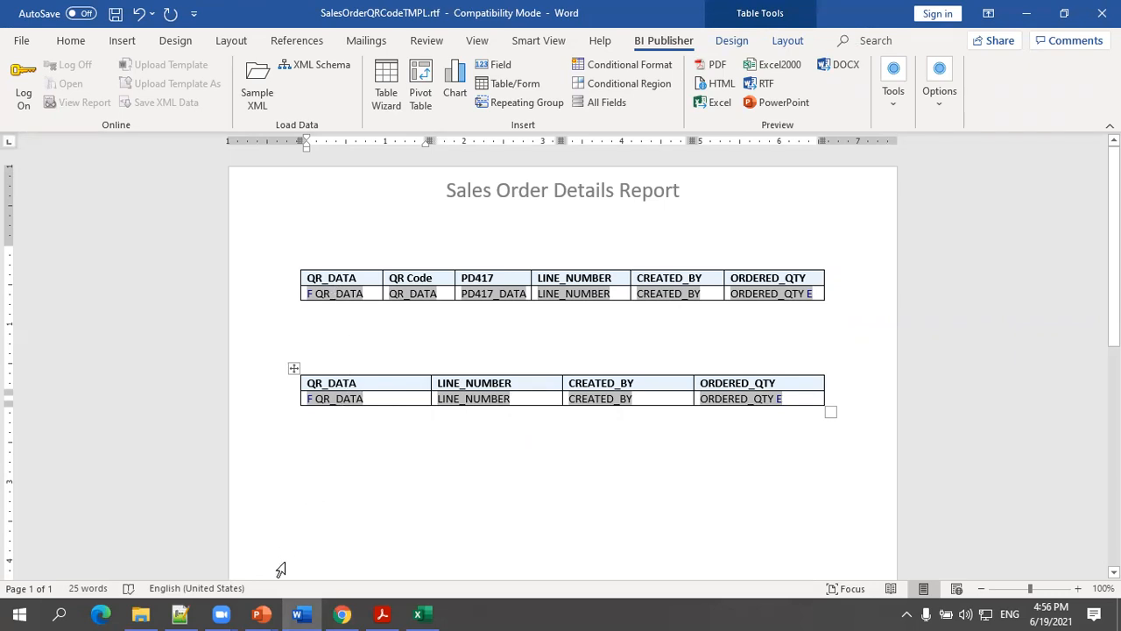
Review the qrcode syntax in QRCodeNotes.txt and the QR Code and PDF417 syntax on the RTF Template slide in PowerPoint.
click(179, 614)
click(75, 68)
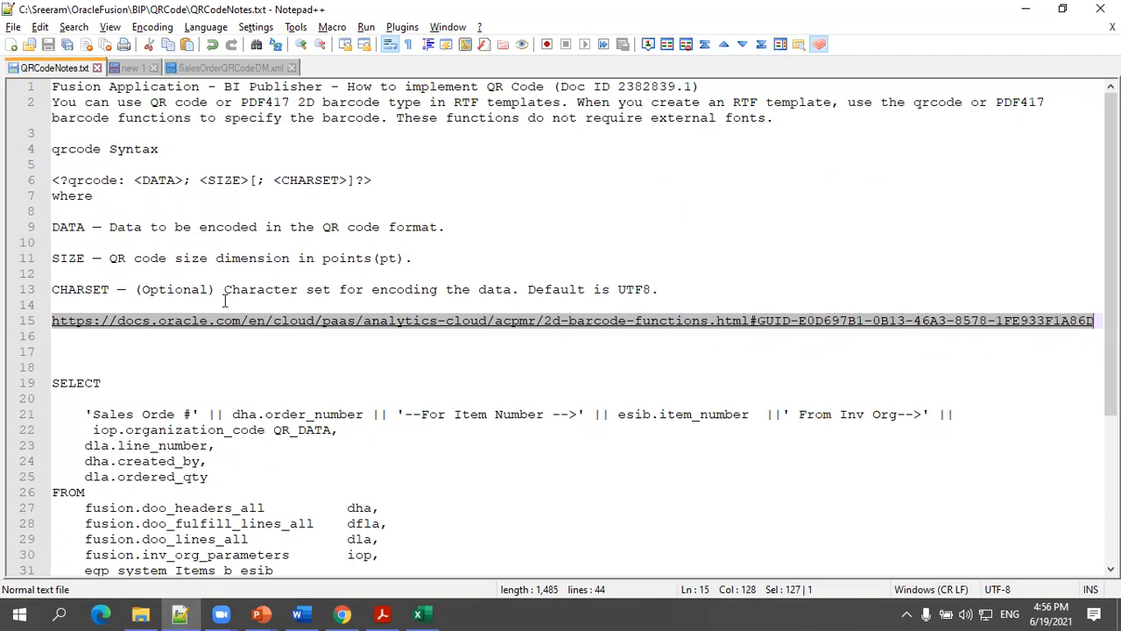
click(266, 613)
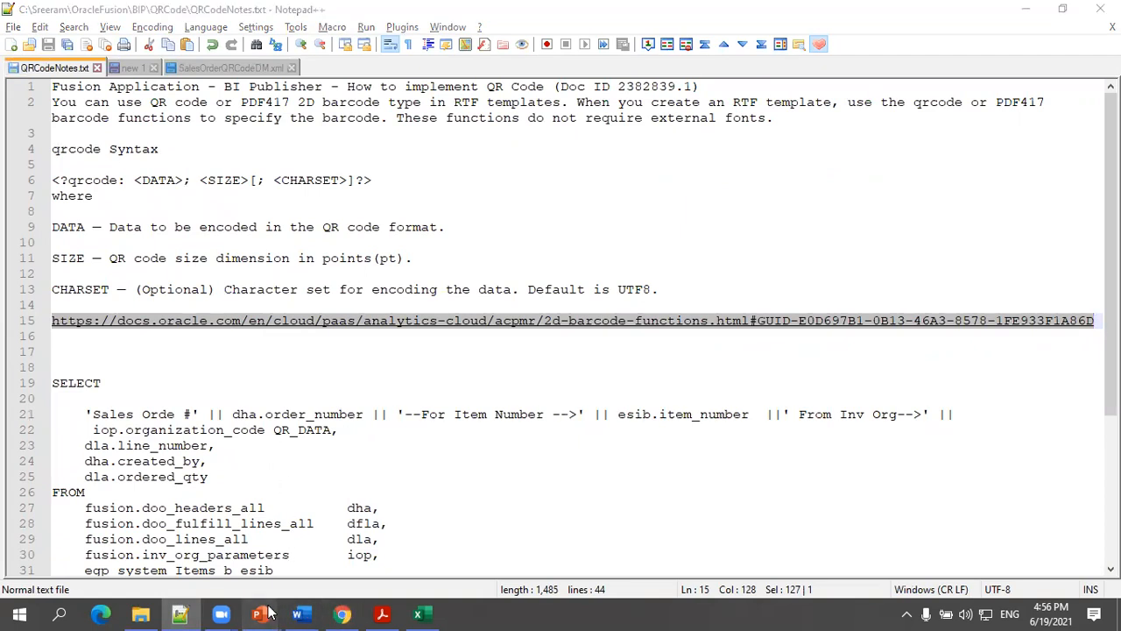
click(298, 549)
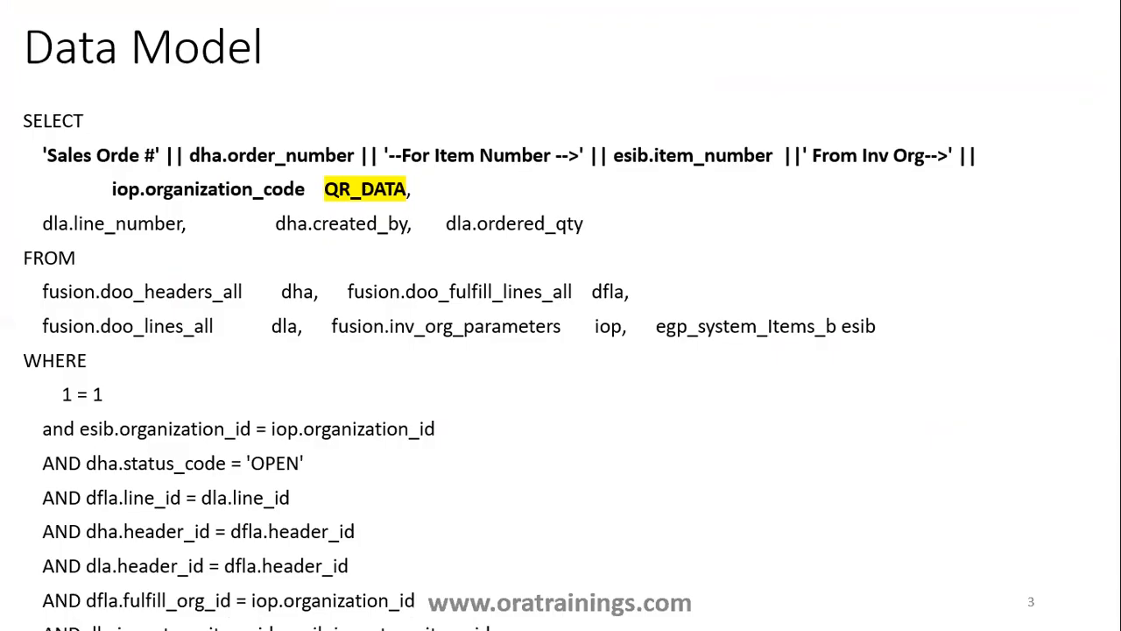
key(Right)
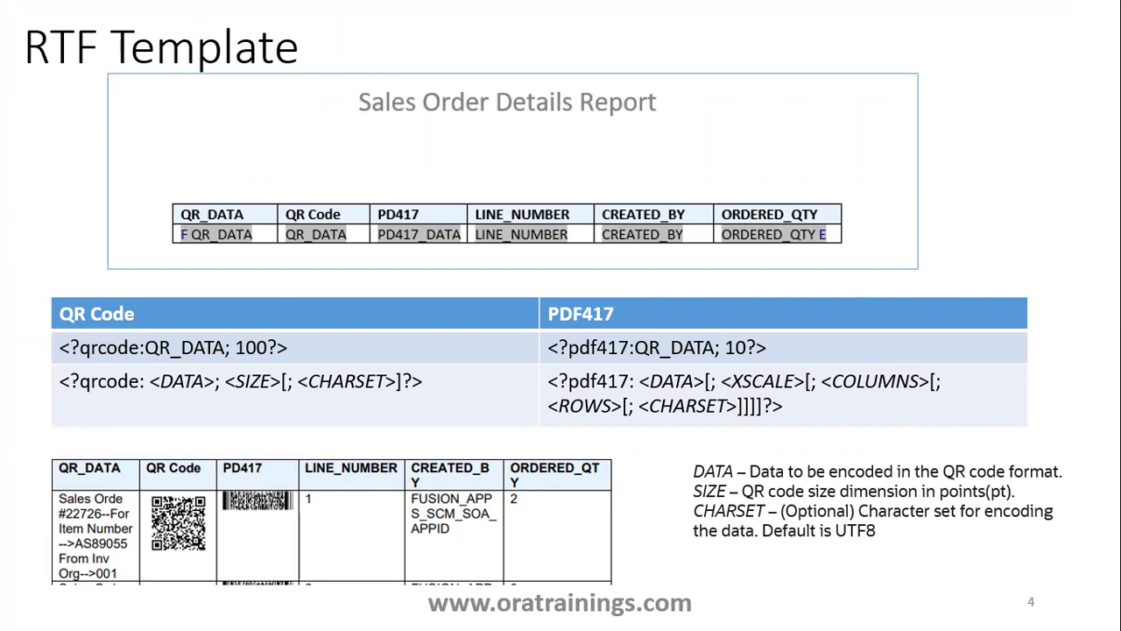
key(Escape)
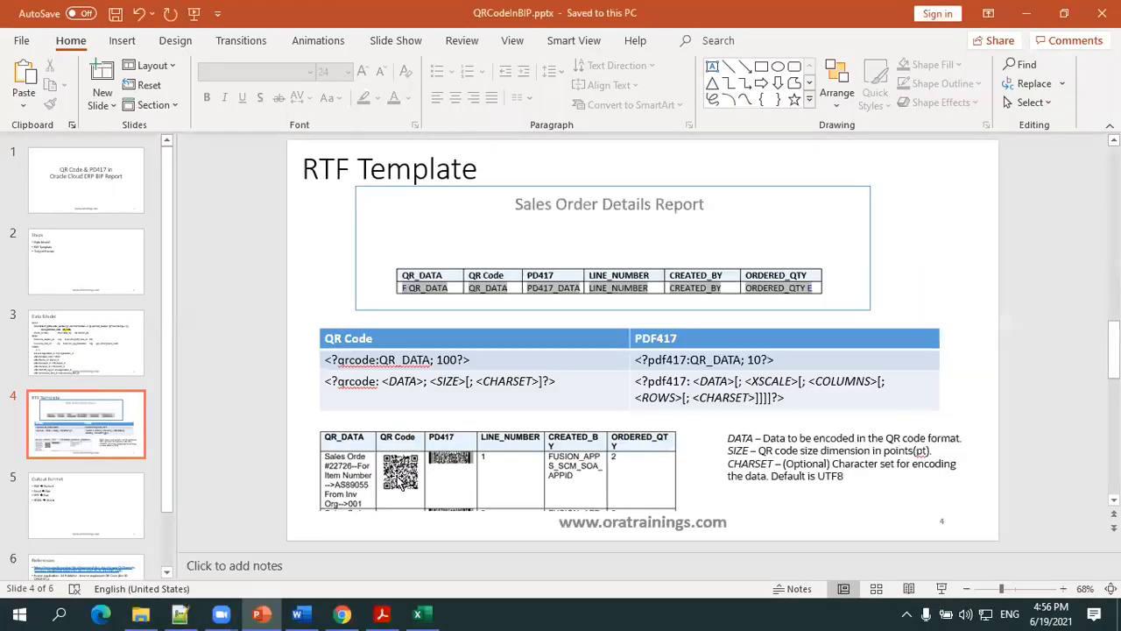
Switch to SalesOrderQRReport.pdf in Acrobat Reader and examine the QR Code and PD417 columns of the report.
click(383, 613)
scroll(377, 440, down, 1)
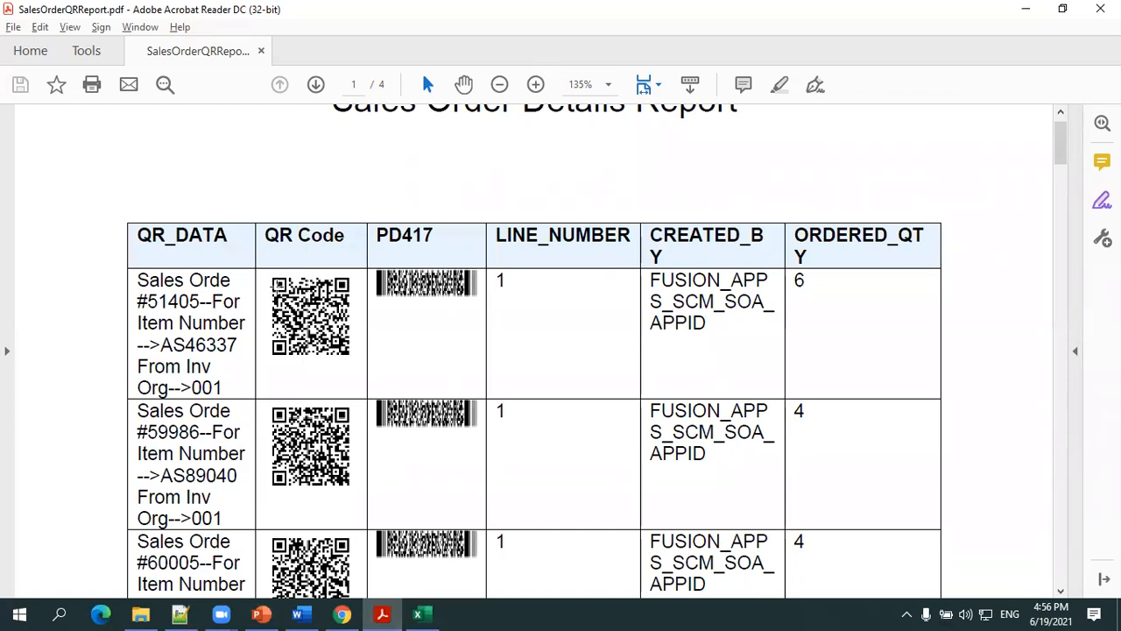
click(276, 286)
click(394, 275)
click(310, 319)
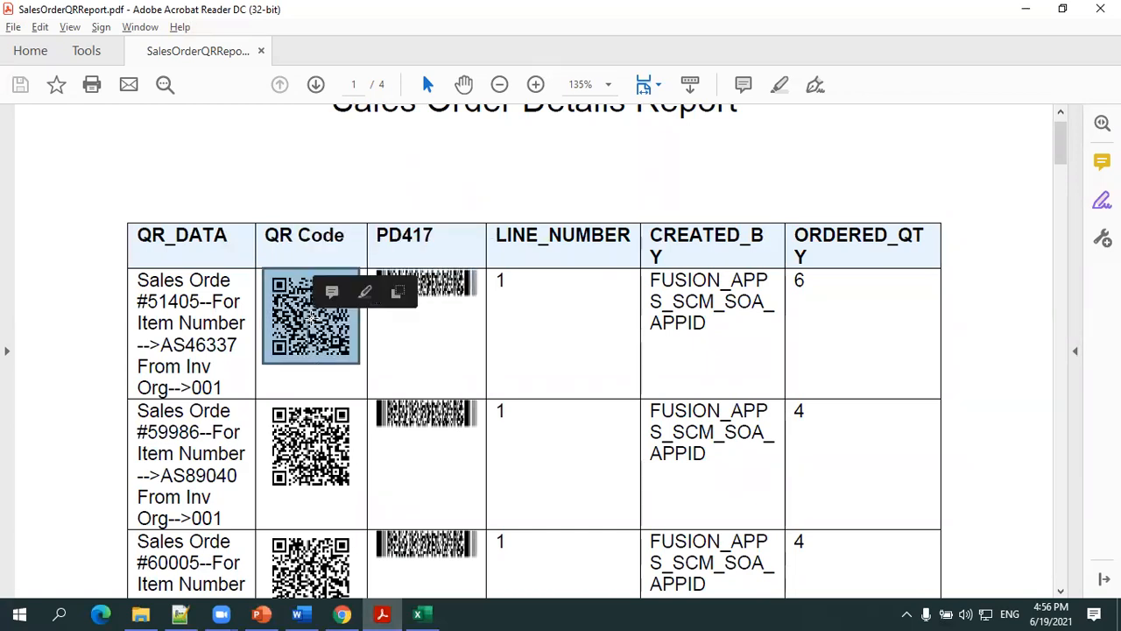
click(420, 340)
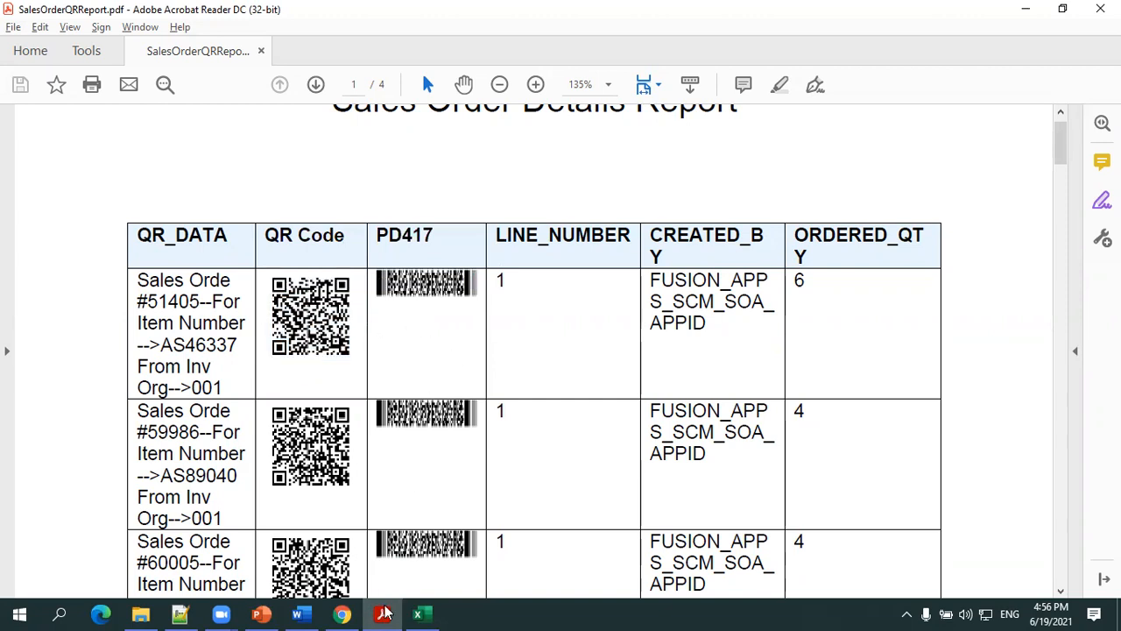
Return to the Word template and check the help text of the upper table's QR_DATA column field without changing it.
click(298, 614)
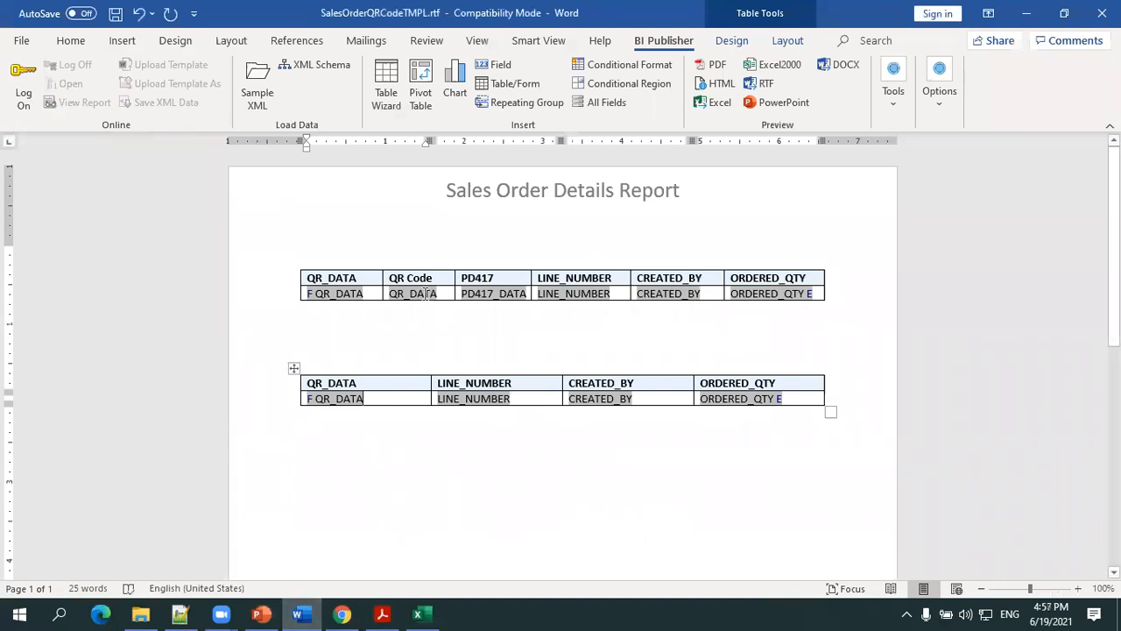
click(353, 292)
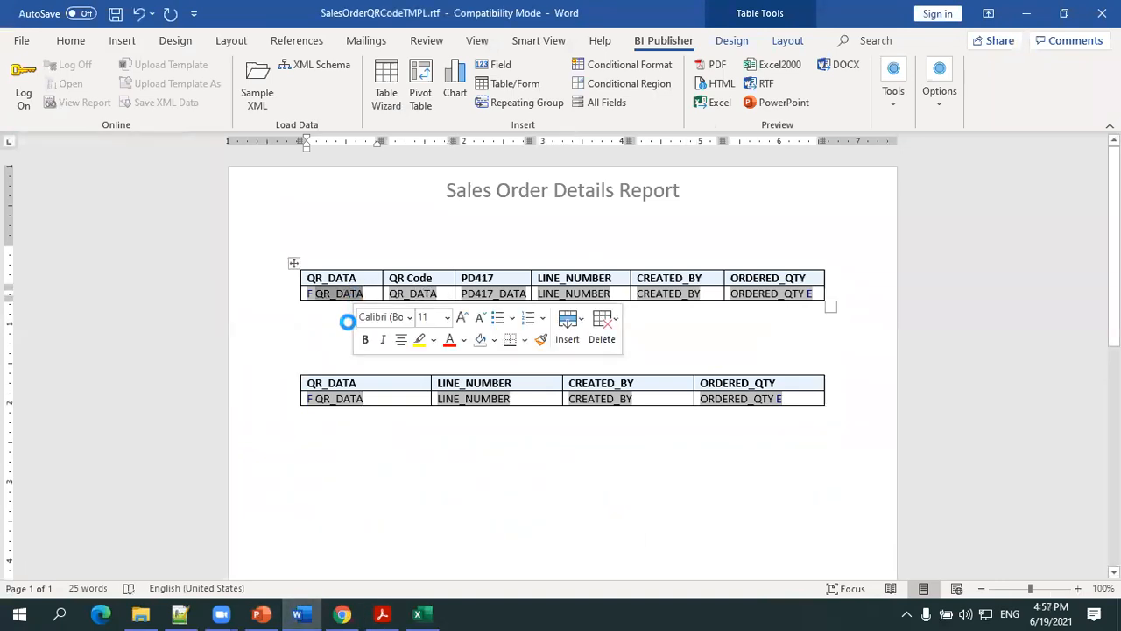
click(120, 334)
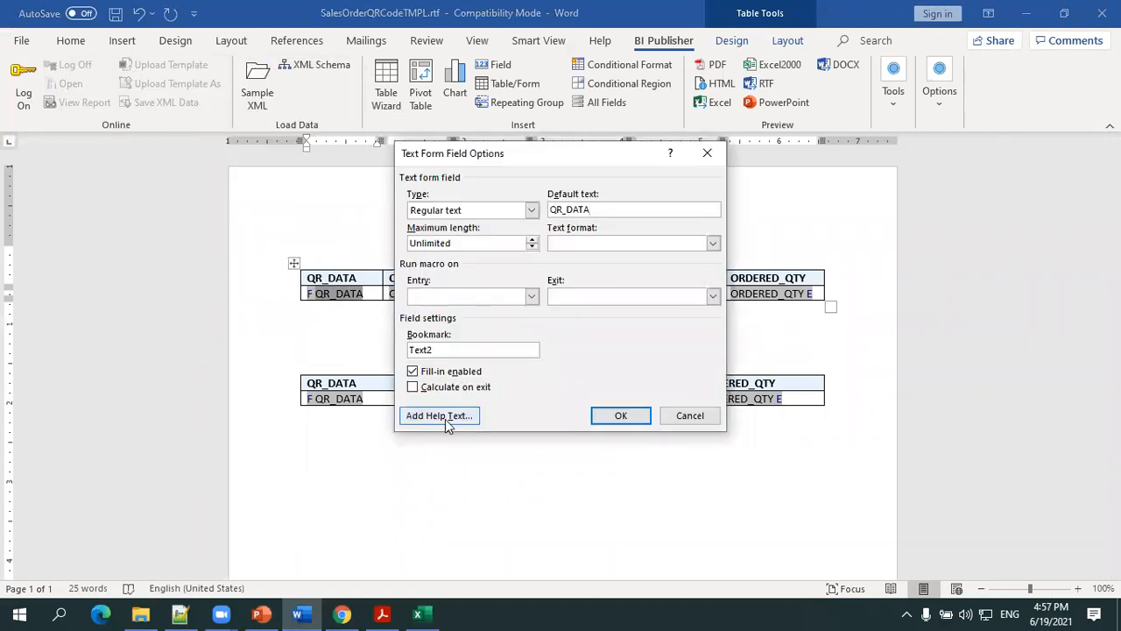
click(445, 419)
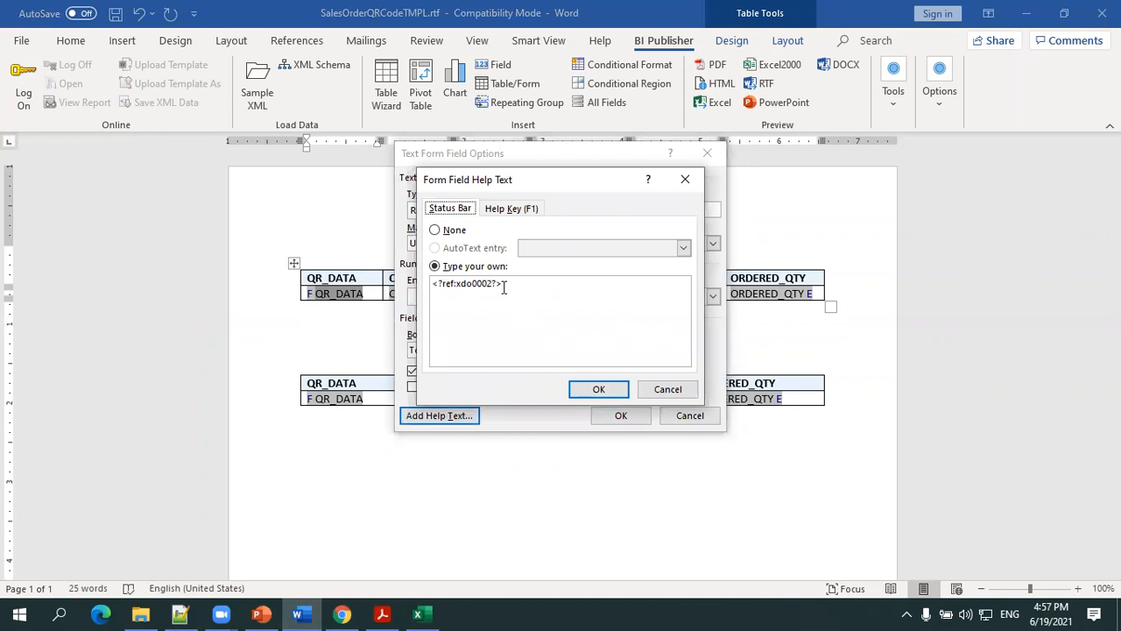
click(686, 388)
click(678, 418)
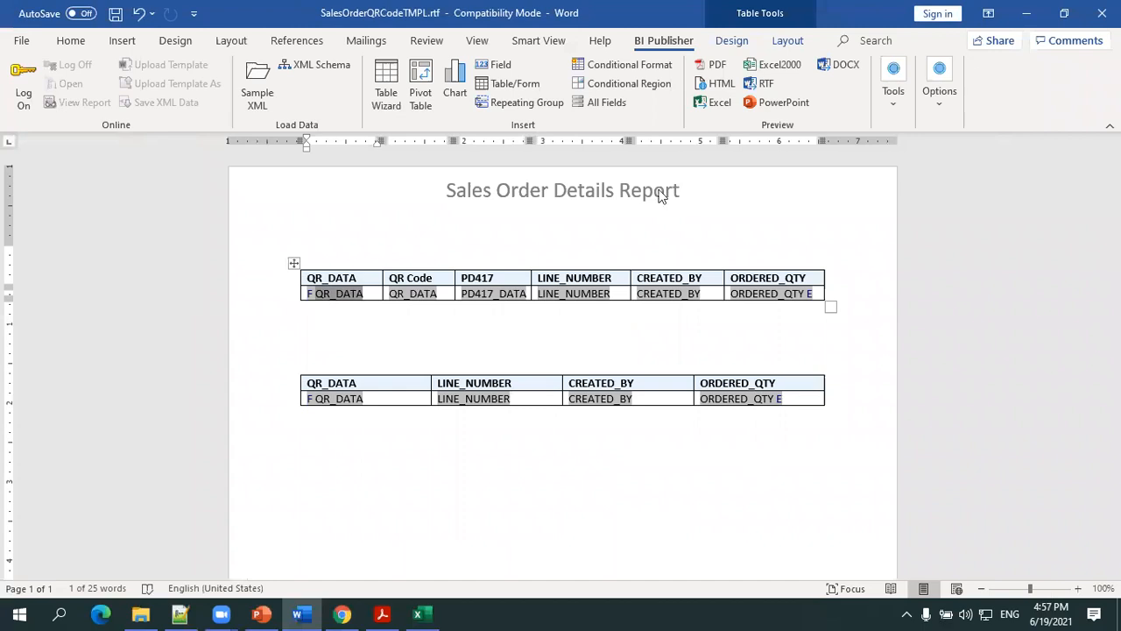
Inspect the code behind the QR_DATA column field of the upper table in the BI Publisher Field Browser.
click(359, 293)
click(359, 294)
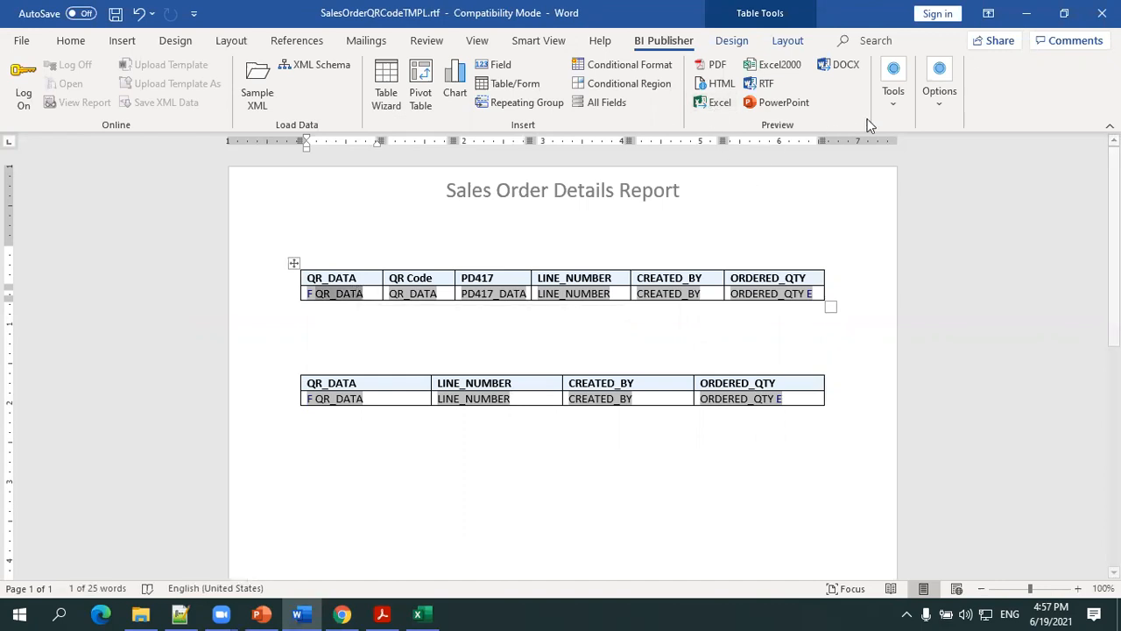
click(894, 101)
click(897, 187)
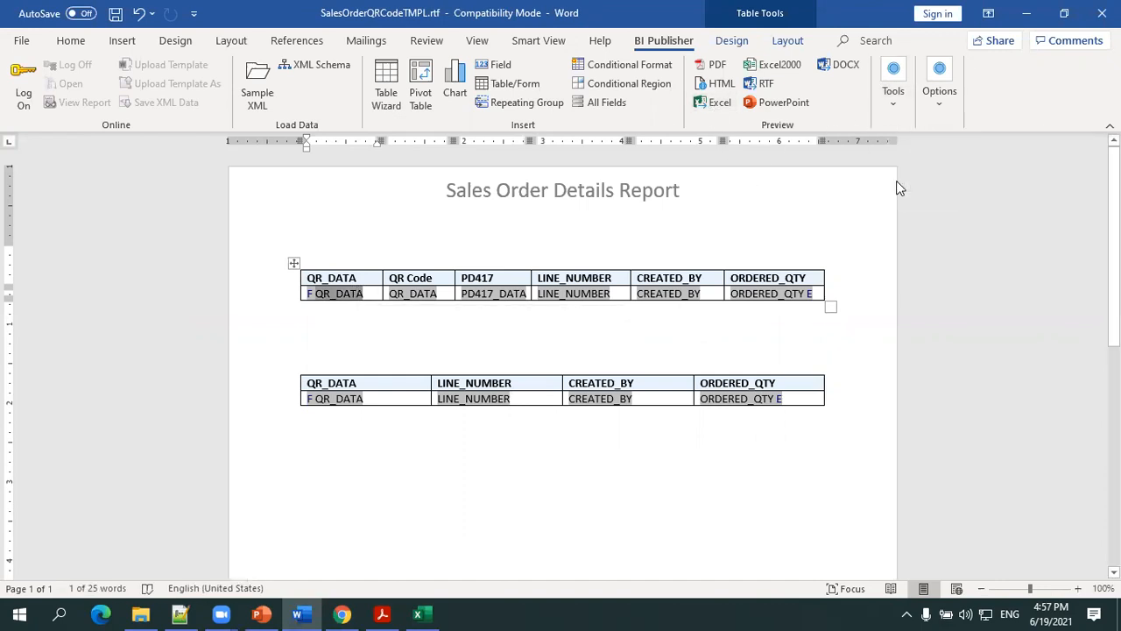
click(800, 174)
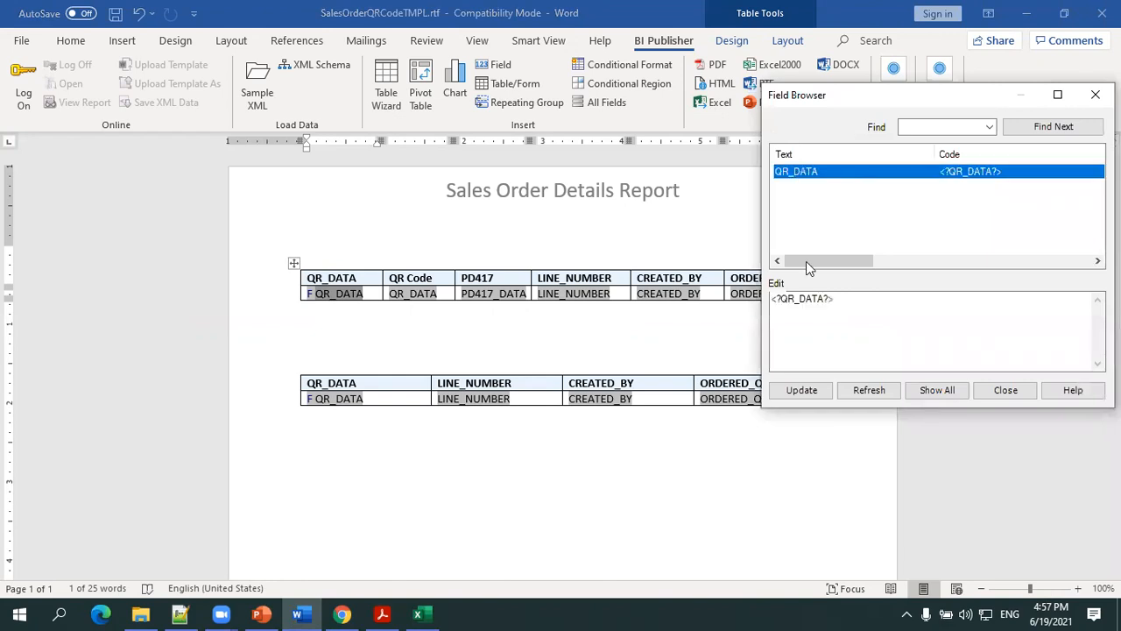
click(870, 300)
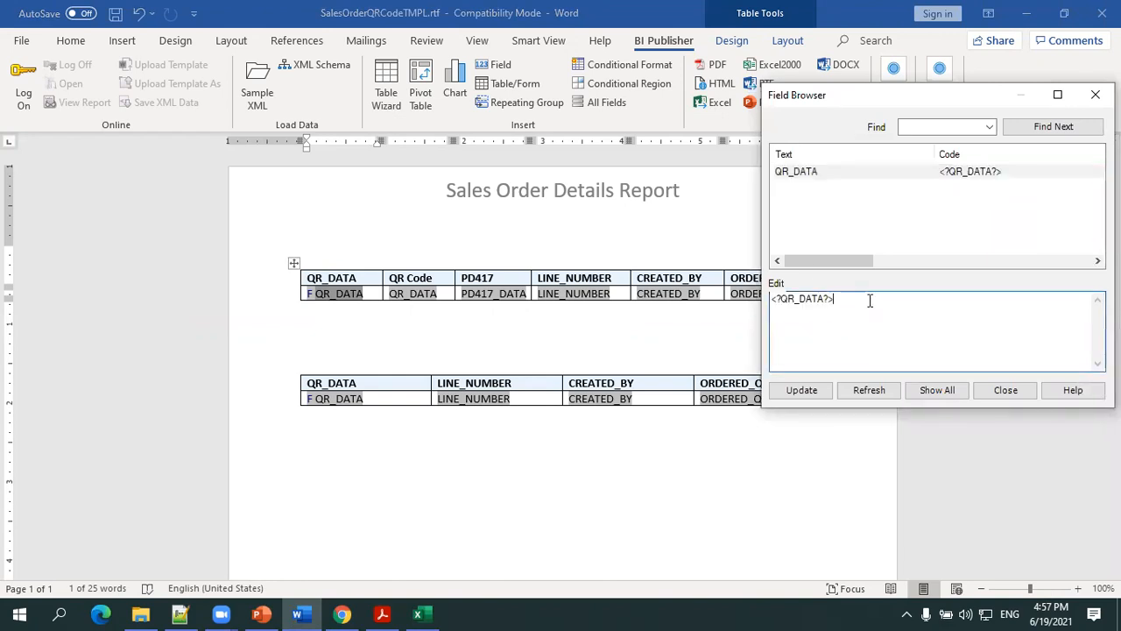
drag(853, 301, 741, 295)
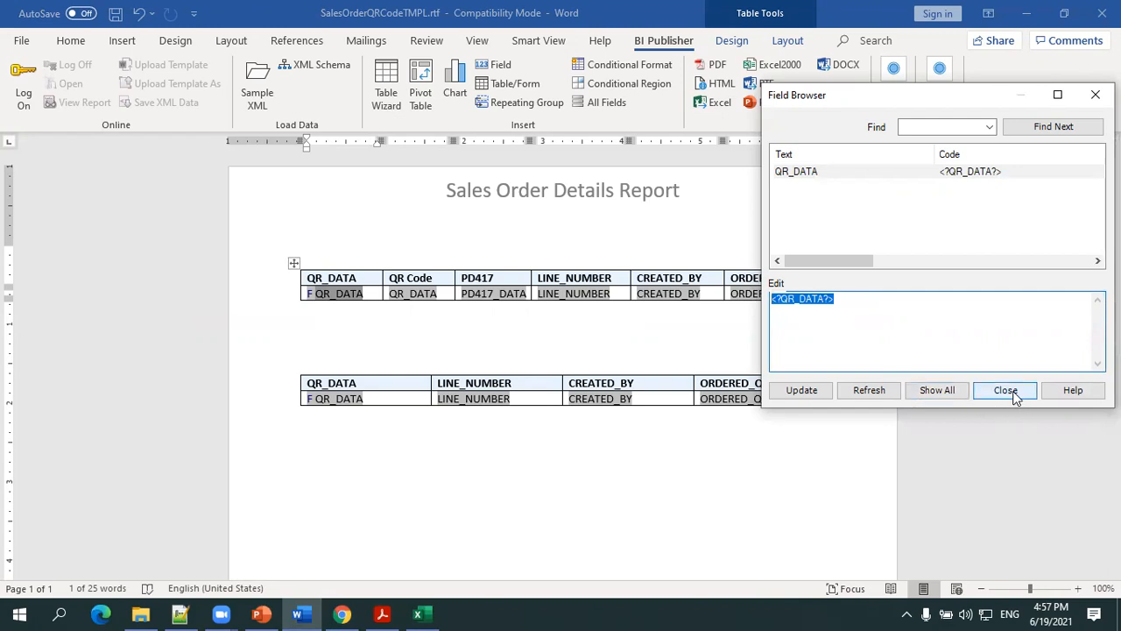
Inspect the code behind the QR Code column's QR_DATA field in the upper table using the Field Browser.
click(427, 293)
click(429, 295)
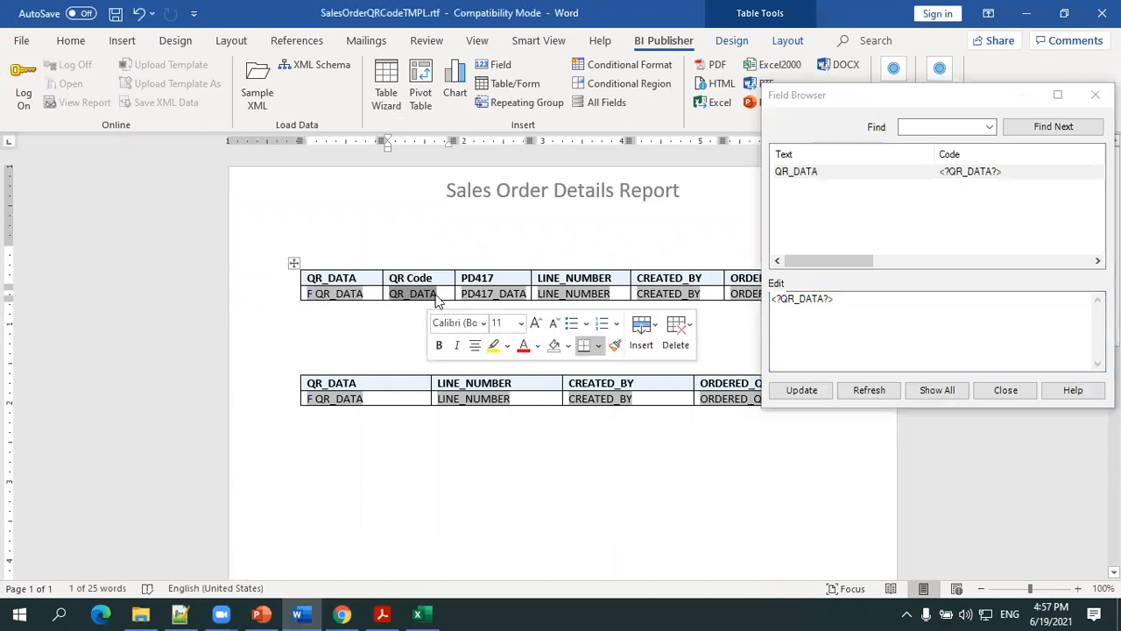
click(858, 346)
click(1006, 390)
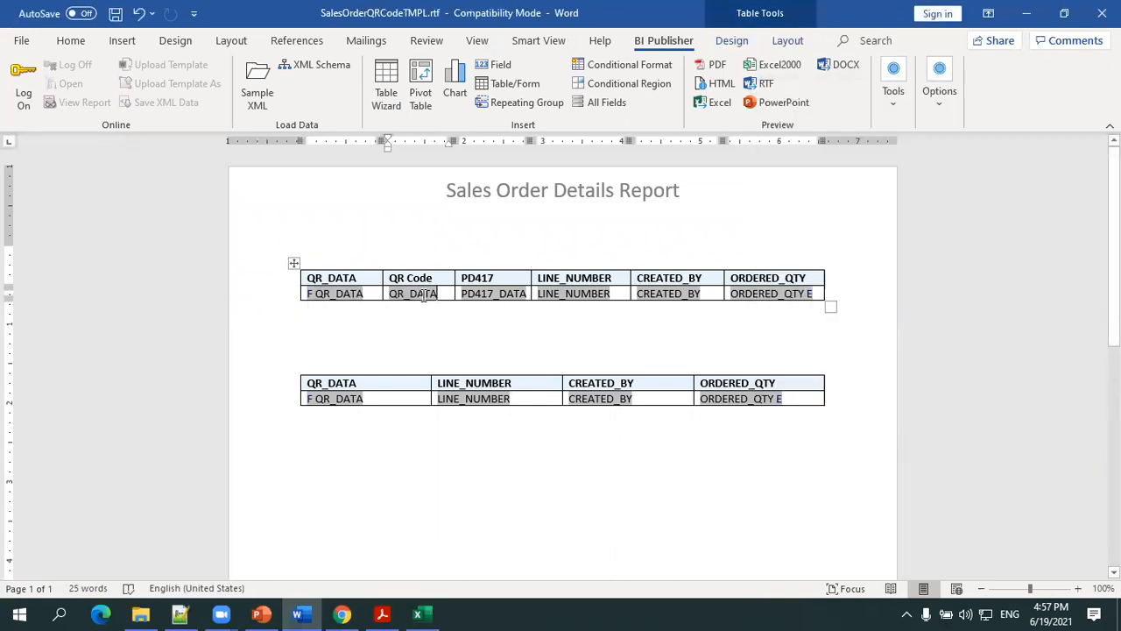
click(424, 298)
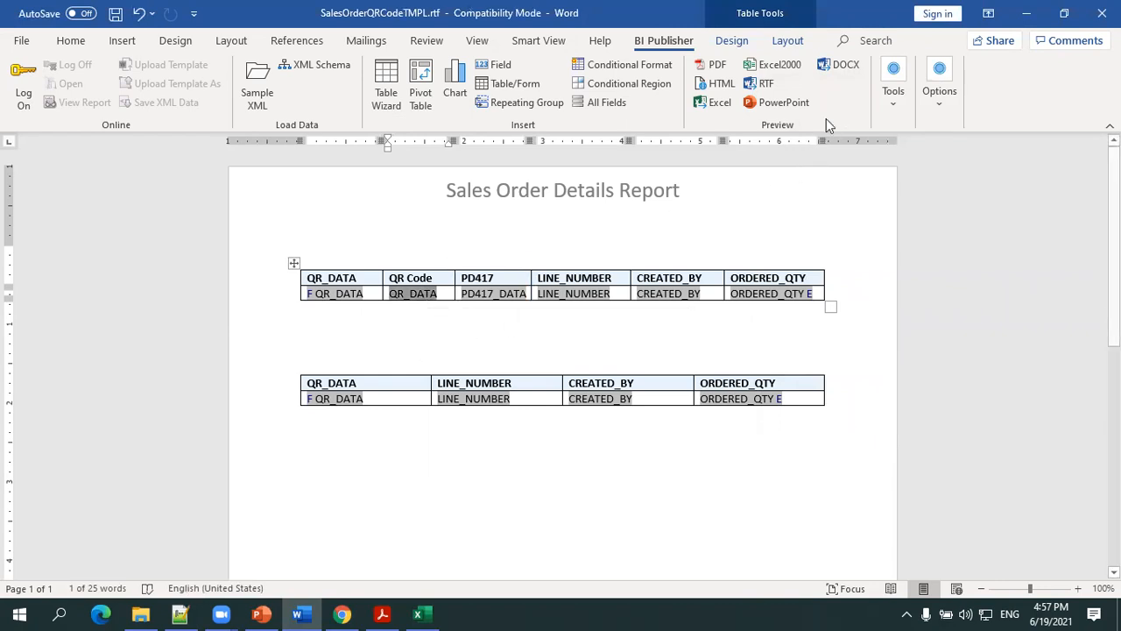
click(893, 97)
click(890, 167)
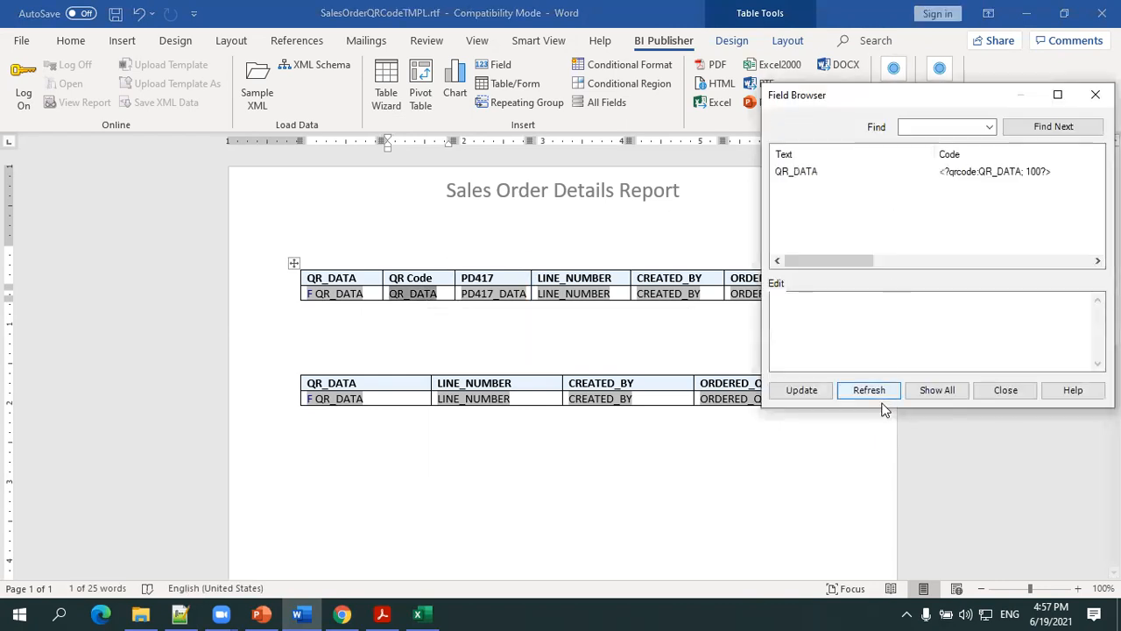
click(800, 172)
click(850, 343)
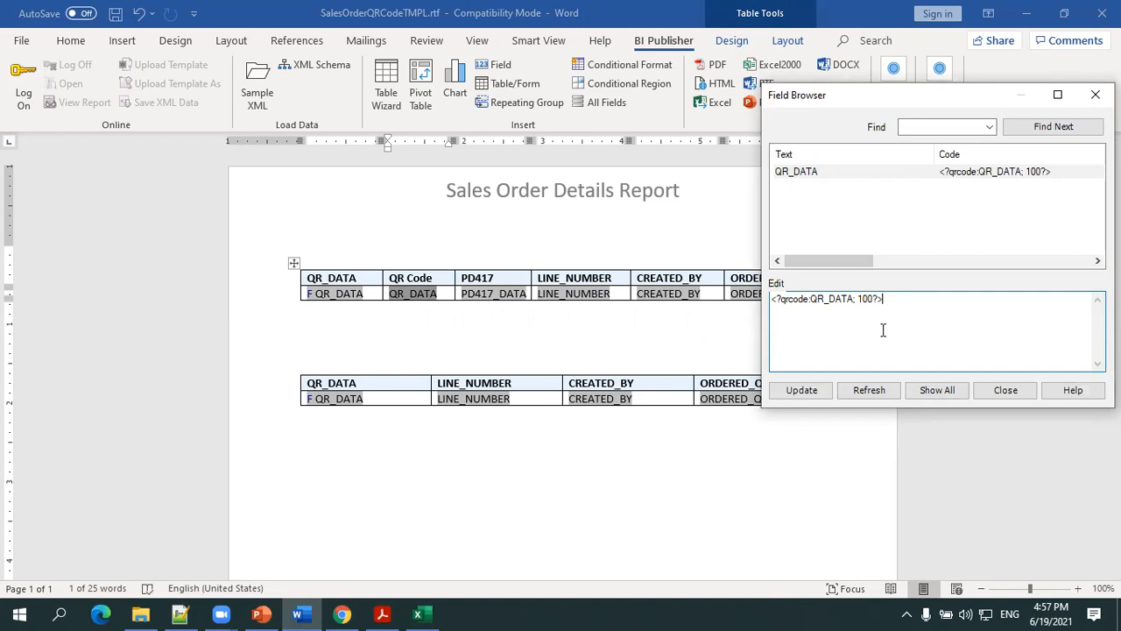
click(997, 393)
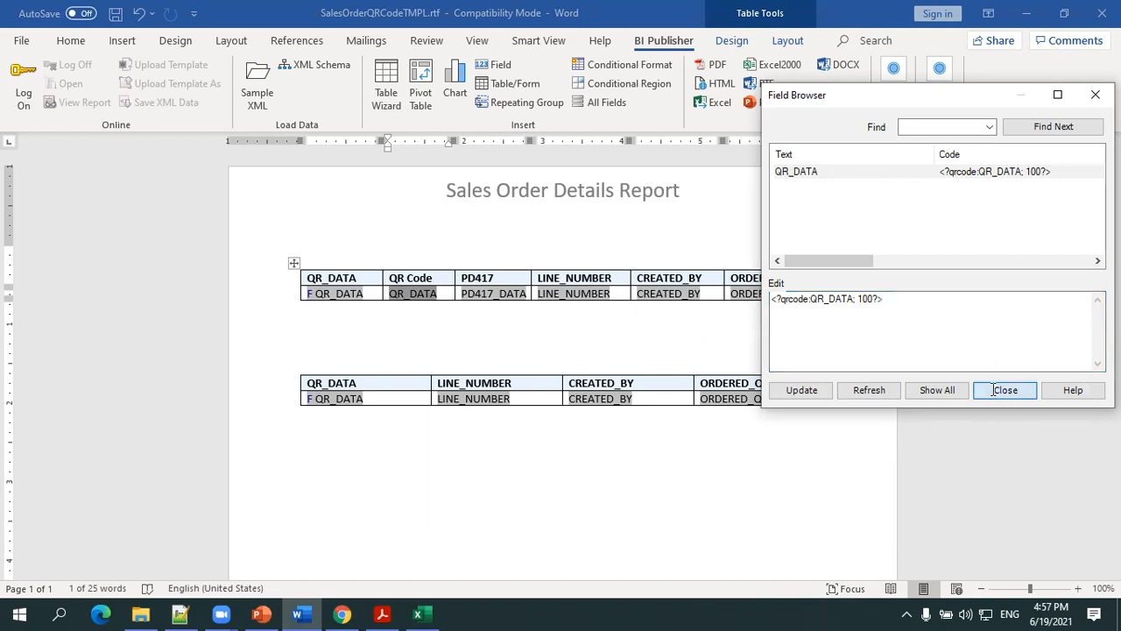
Inspect the code behind the upper table's PD417_DATA field in the Field Browser, then close the browser.
click(493, 293)
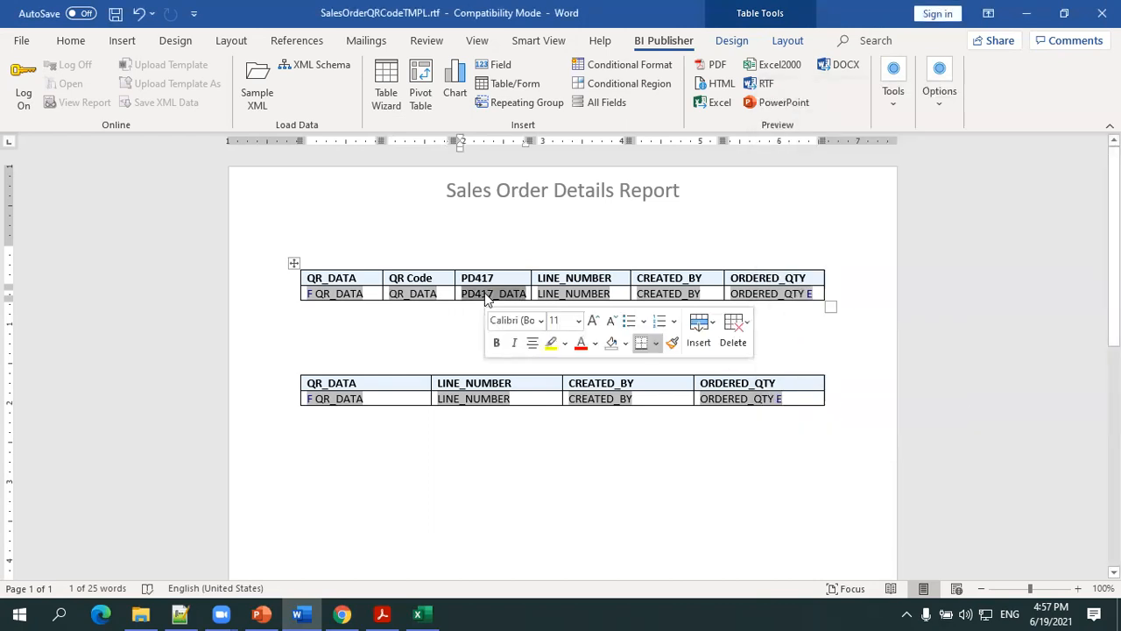
click(891, 105)
click(896, 175)
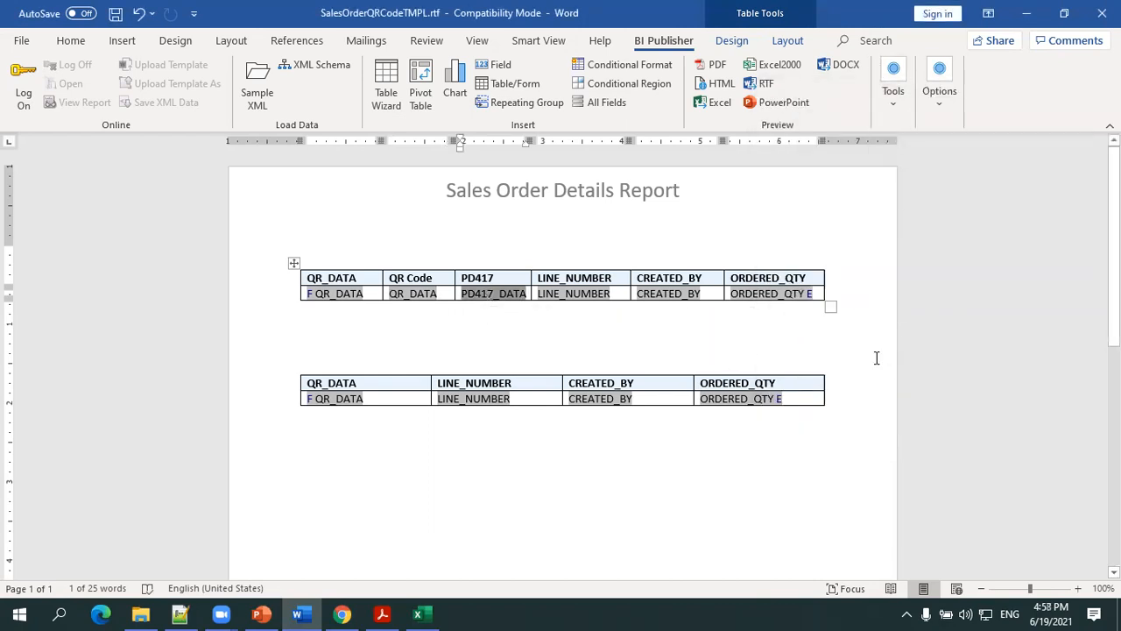
click(801, 172)
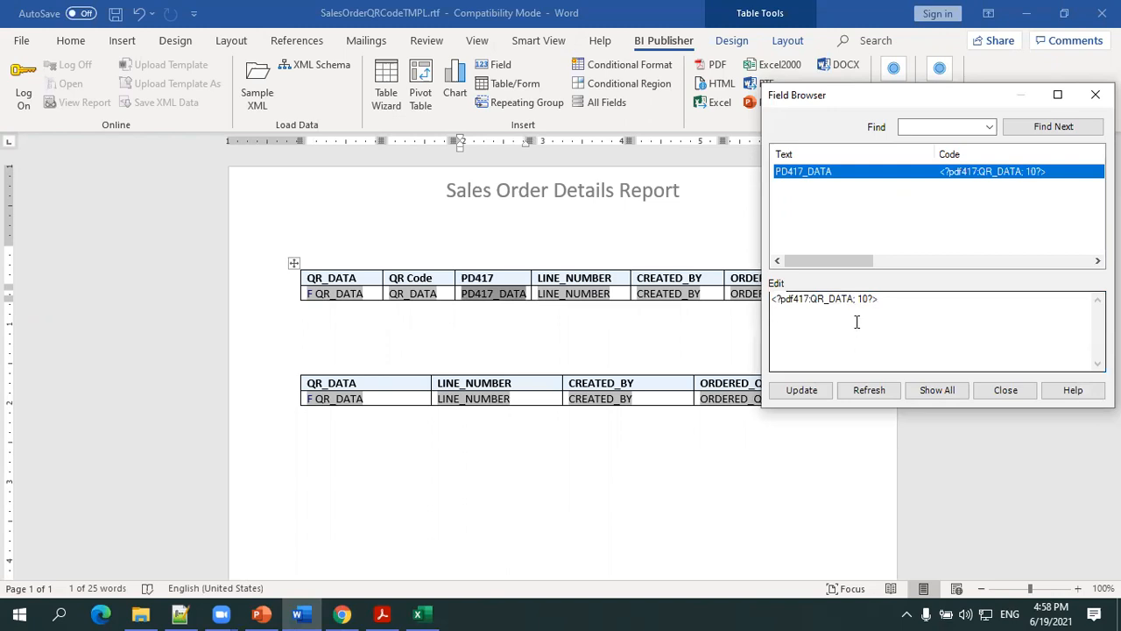
click(1005, 393)
Change the QR_DATA column heading of the lower table to "NEW QR COde".
click(349, 399)
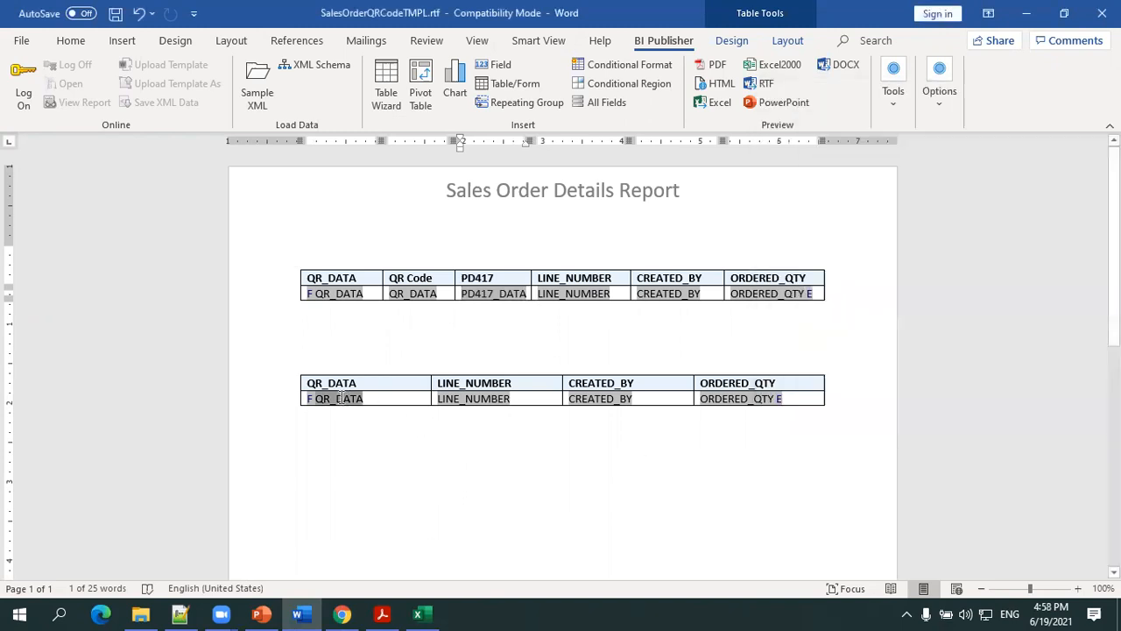
click(360, 399)
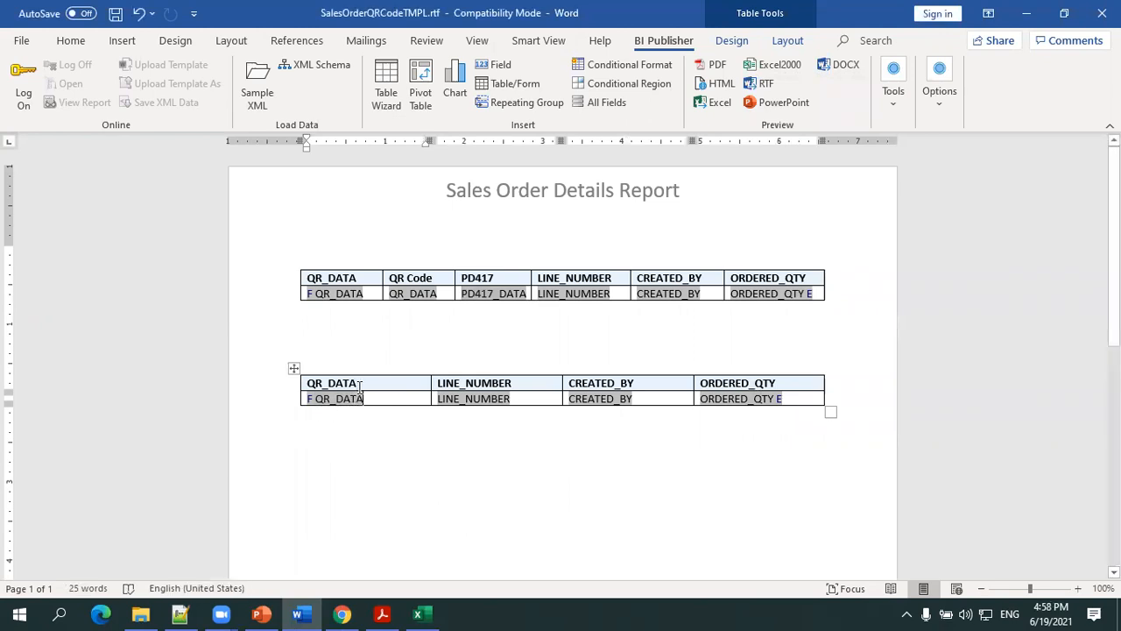
drag(359, 385, 309, 387)
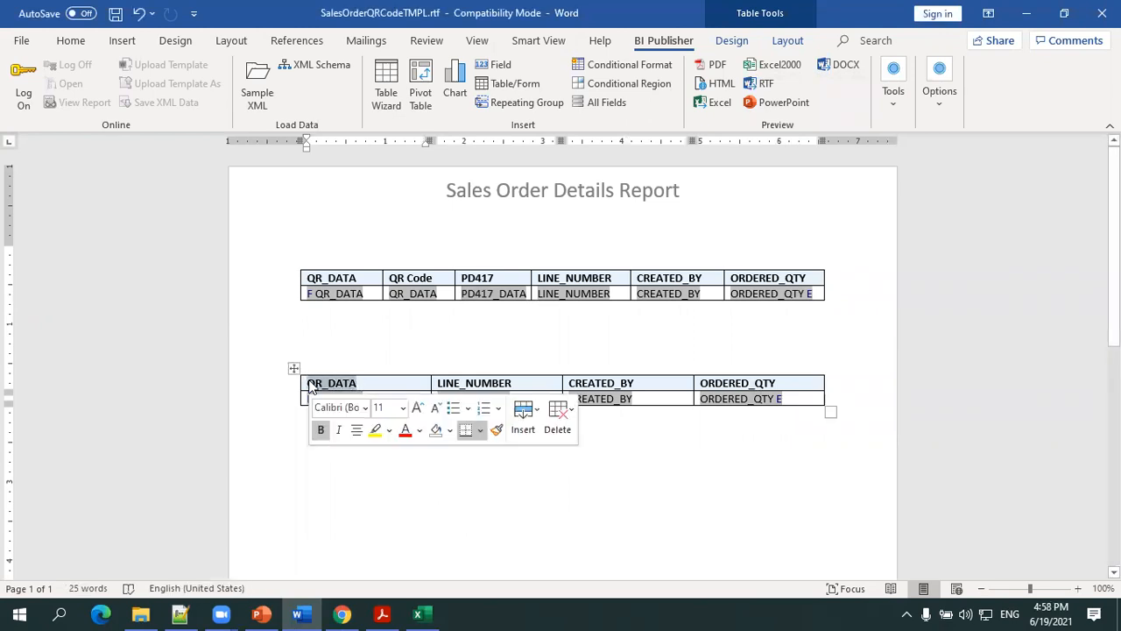
text(NEW QR COde)
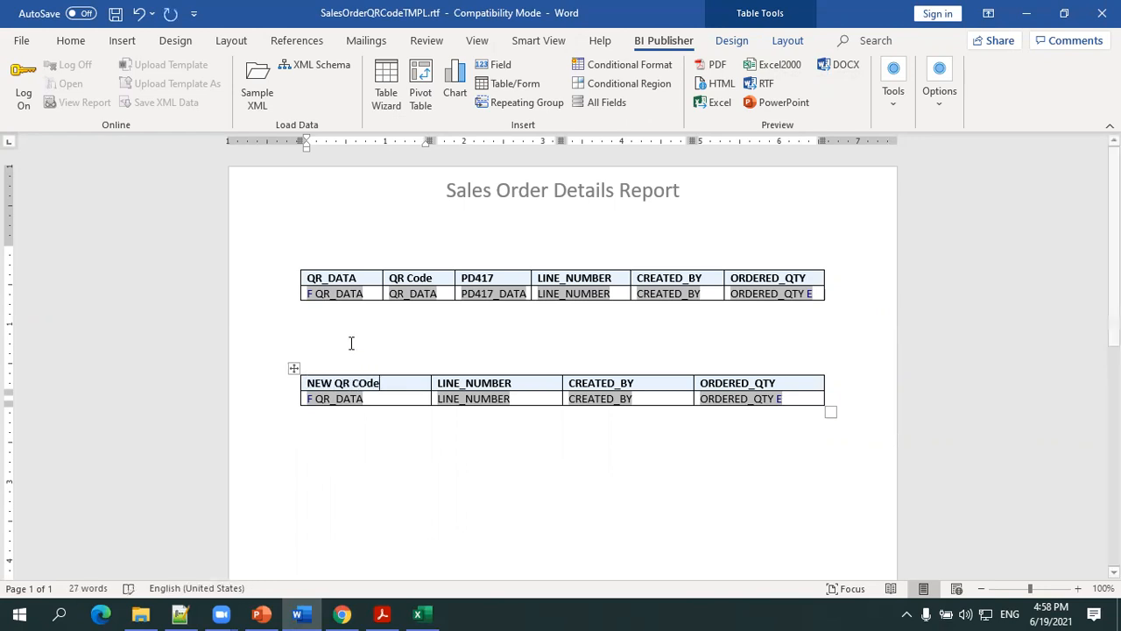
Copy the code <?qrcode:QR_DATA; 100?> from the upper table's QR Code column field in the Field Browser.
click(408, 298)
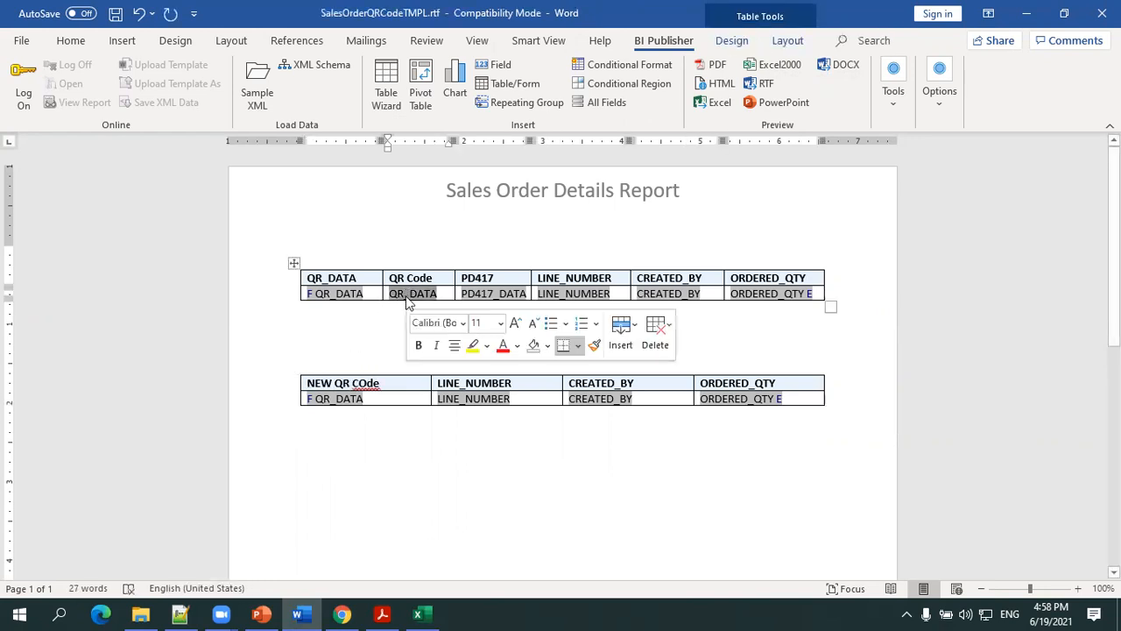
click(887, 104)
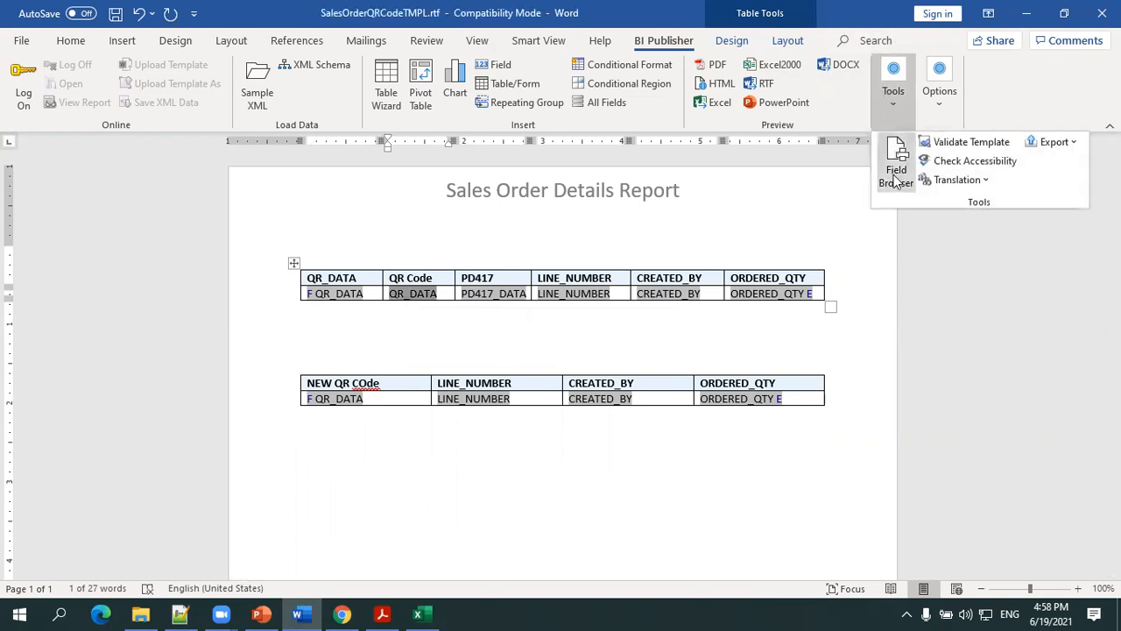
click(895, 195)
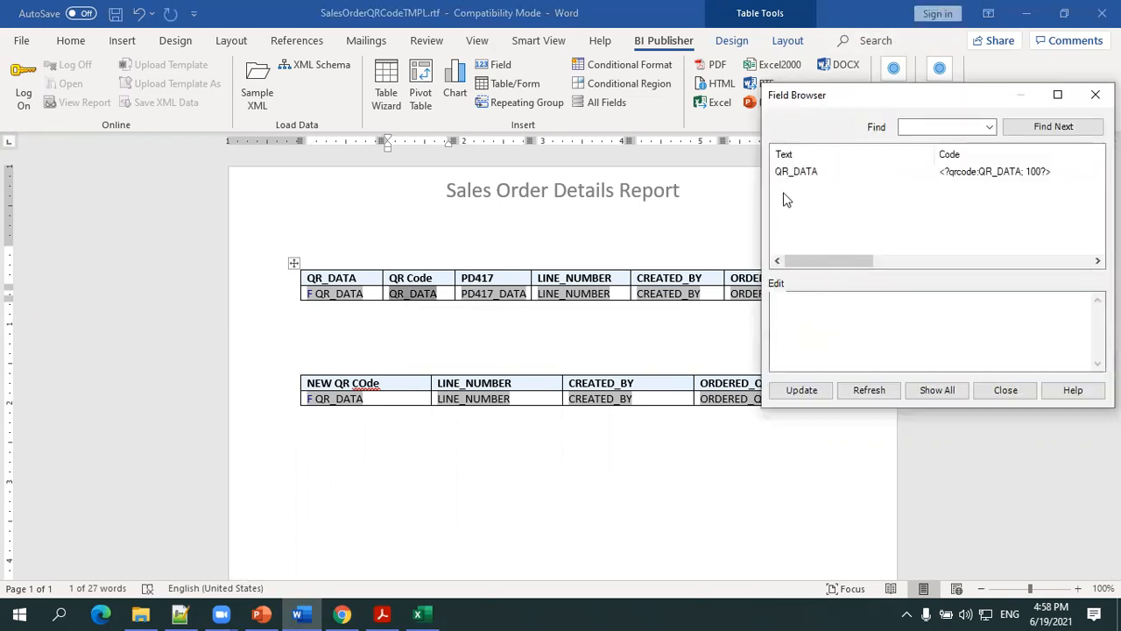
click(783, 173)
drag(890, 299, 714, 298)
key(ctrl+c)
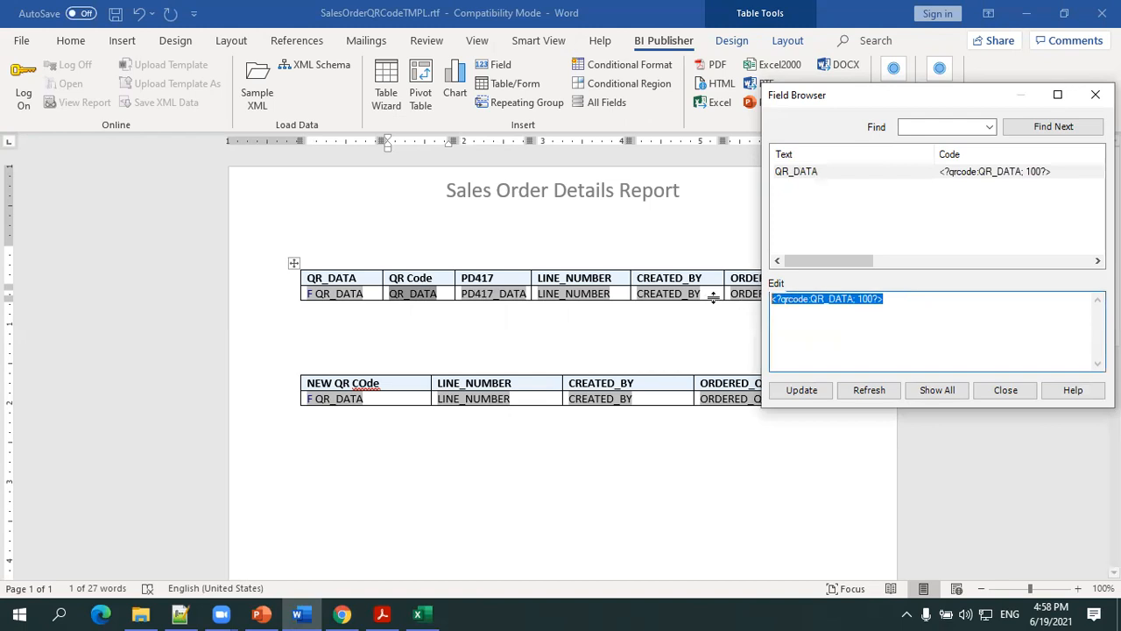
click(1001, 390)
Replace the code behind the lower table's QR_DATA field with the copied qrcode expression, edit it, and update the field.
drag(371, 399, 308, 399)
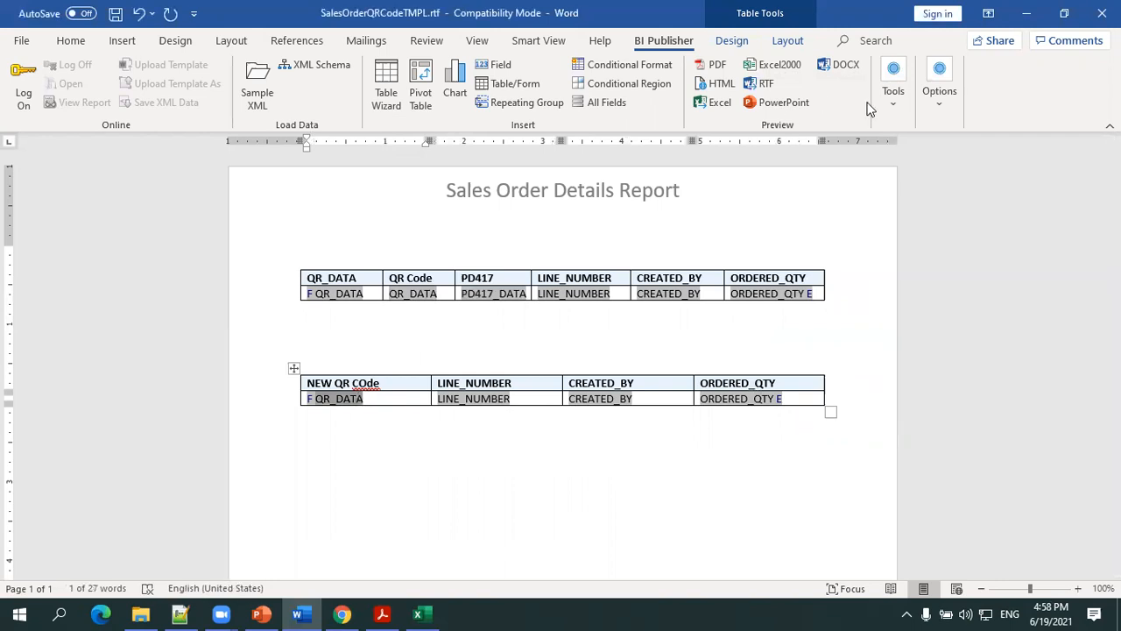
click(893, 96)
click(894, 168)
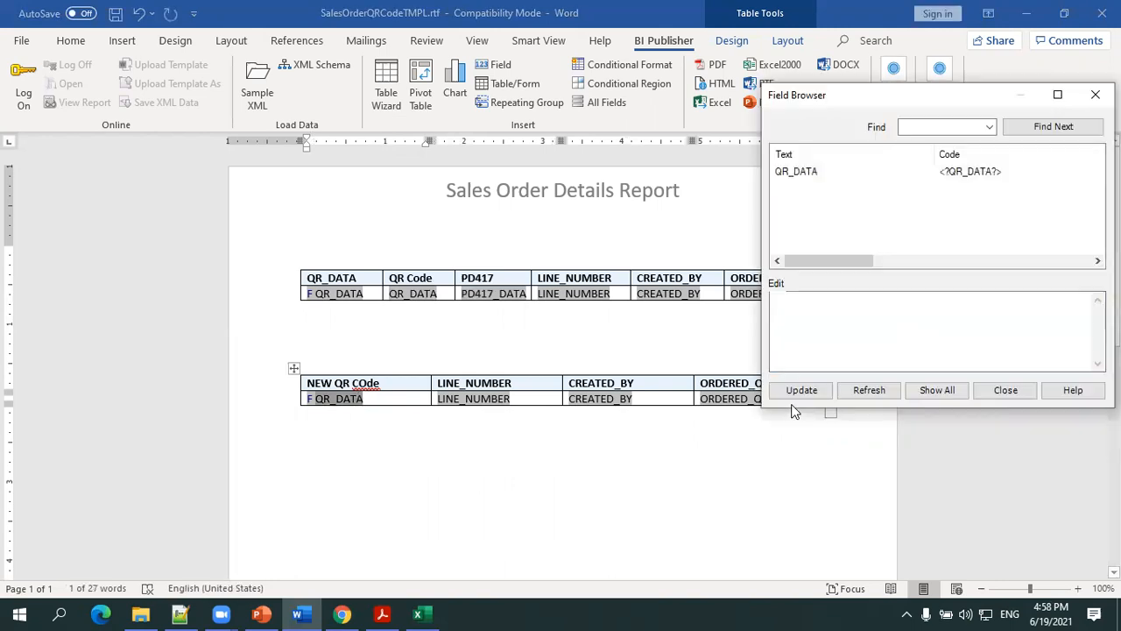
click(818, 172)
click(855, 331)
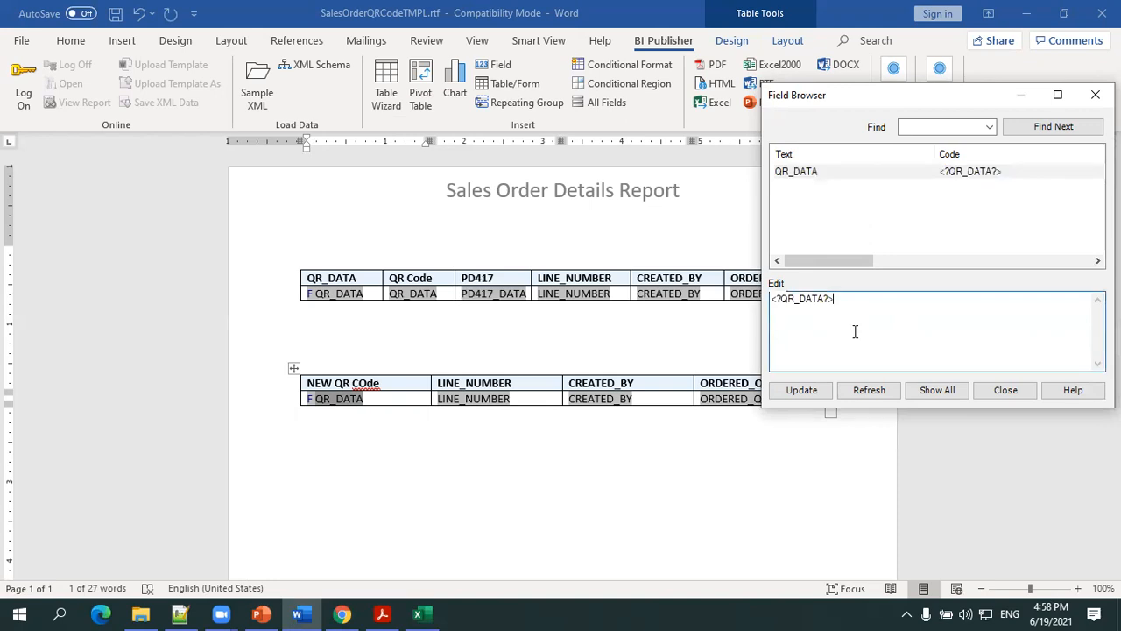
key(ctrl+a)
key(ctrl+v)
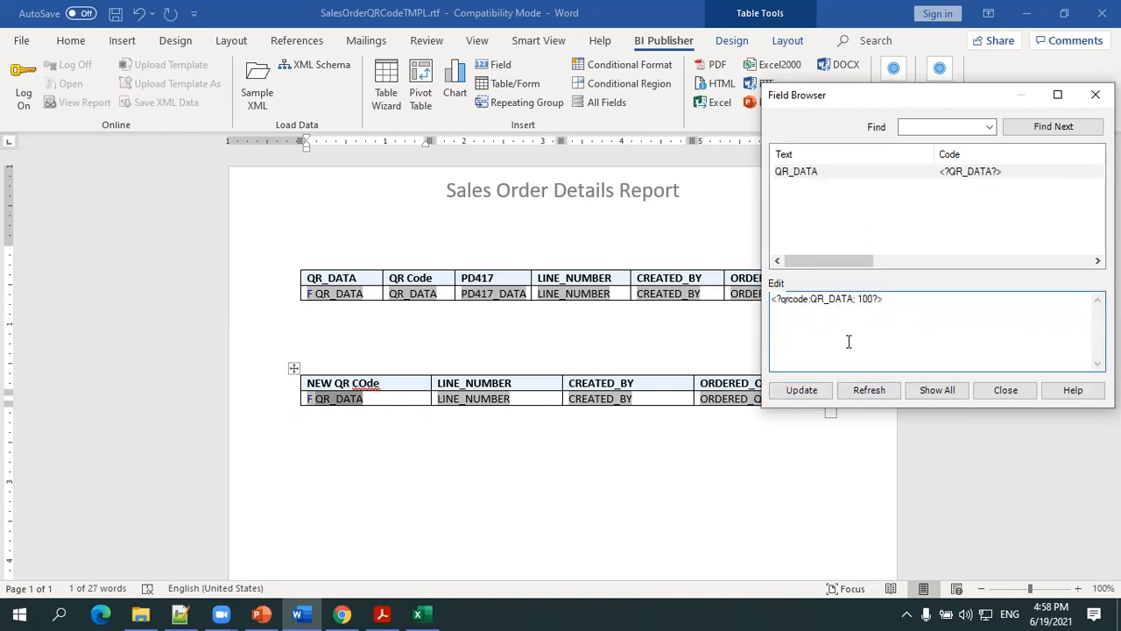
text(0)
click(809, 391)
click(1005, 390)
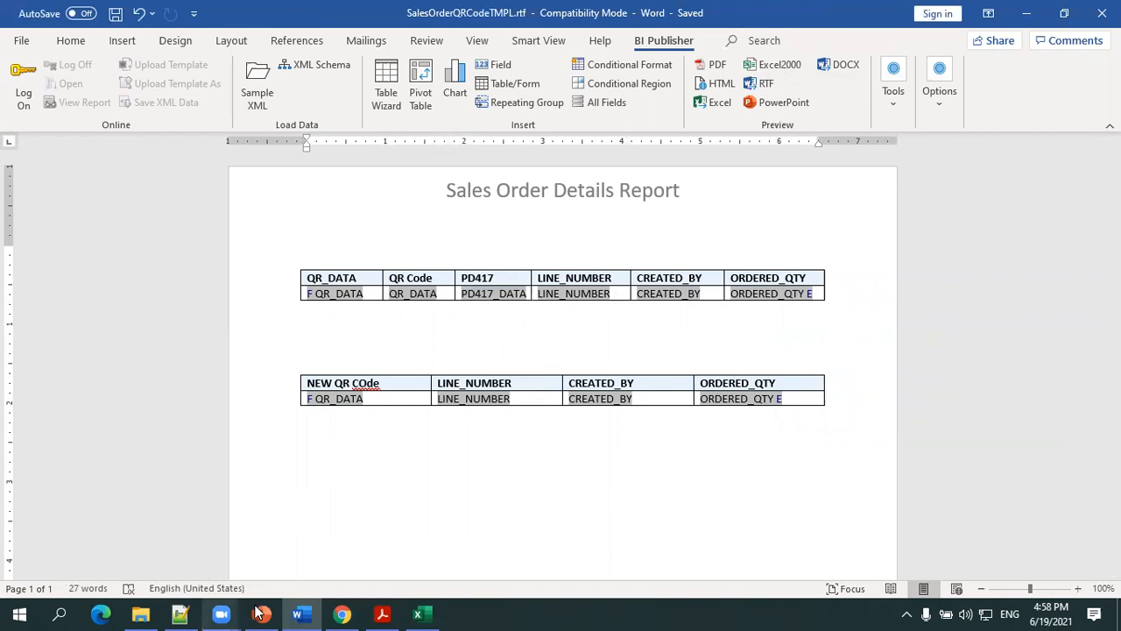
Switch to Chrome and open the BI Publisher catalog from the SalesOrderQRCodeRepo page.
click(342, 614)
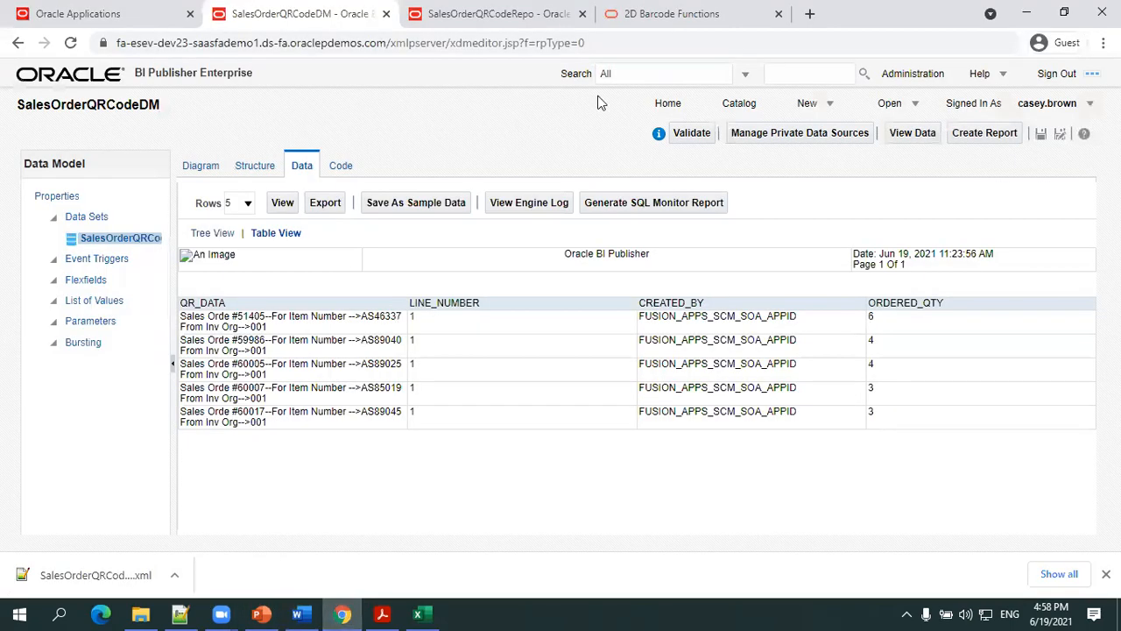
click(521, 21)
click(759, 111)
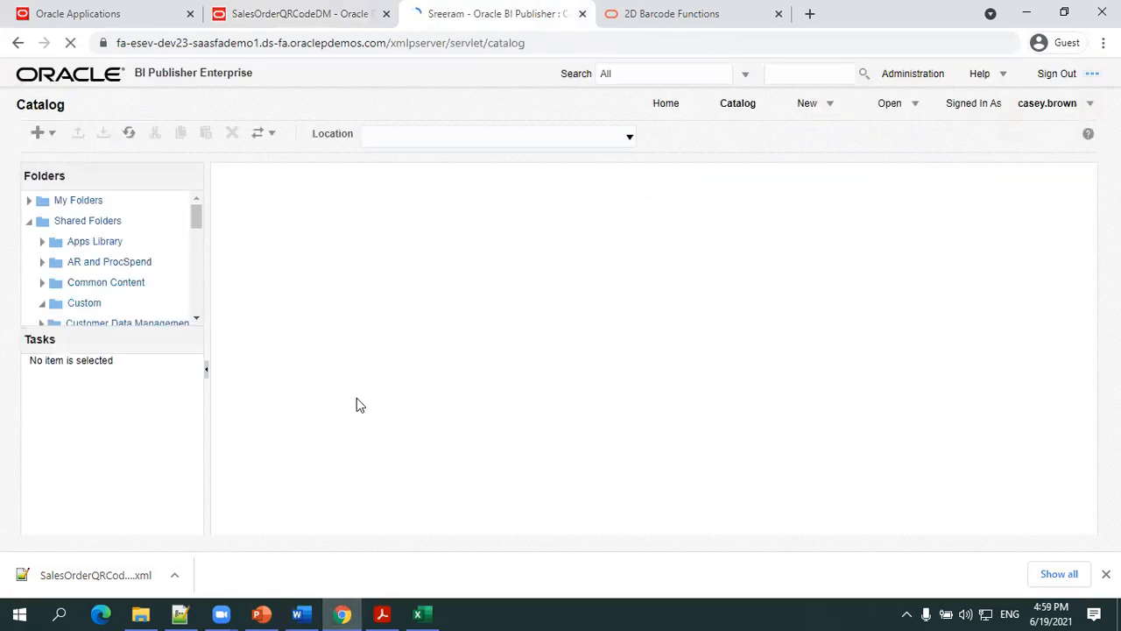
Check the QRCode folder in File Explorer, then return to Word and close the SalesOrderQRCodeTMPL.rtf template.
click(140, 613)
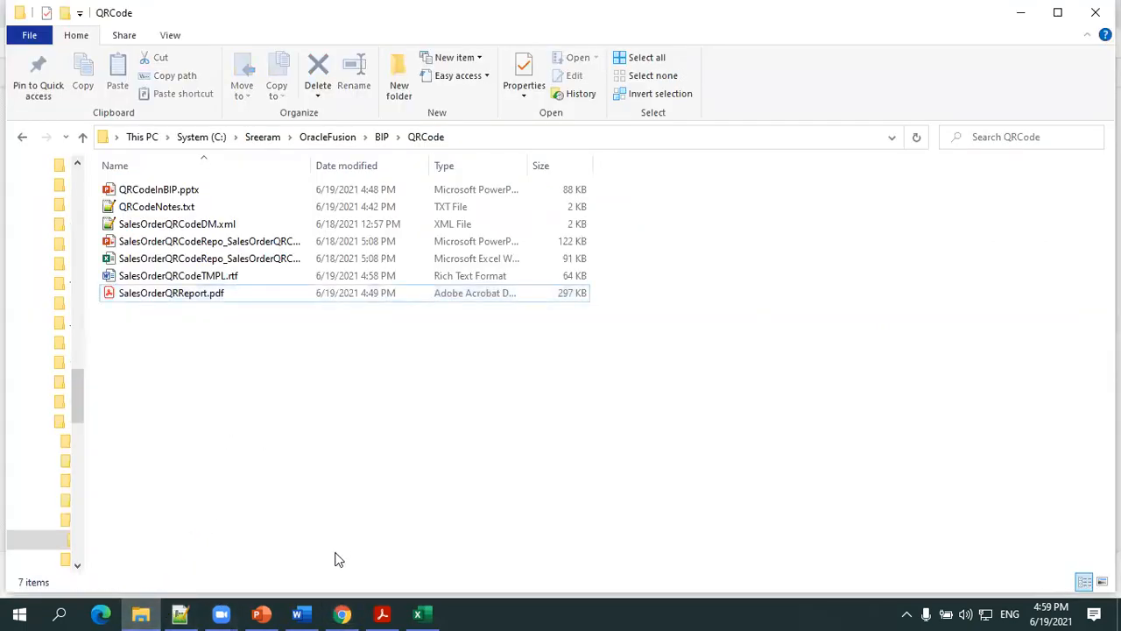
click(297, 613)
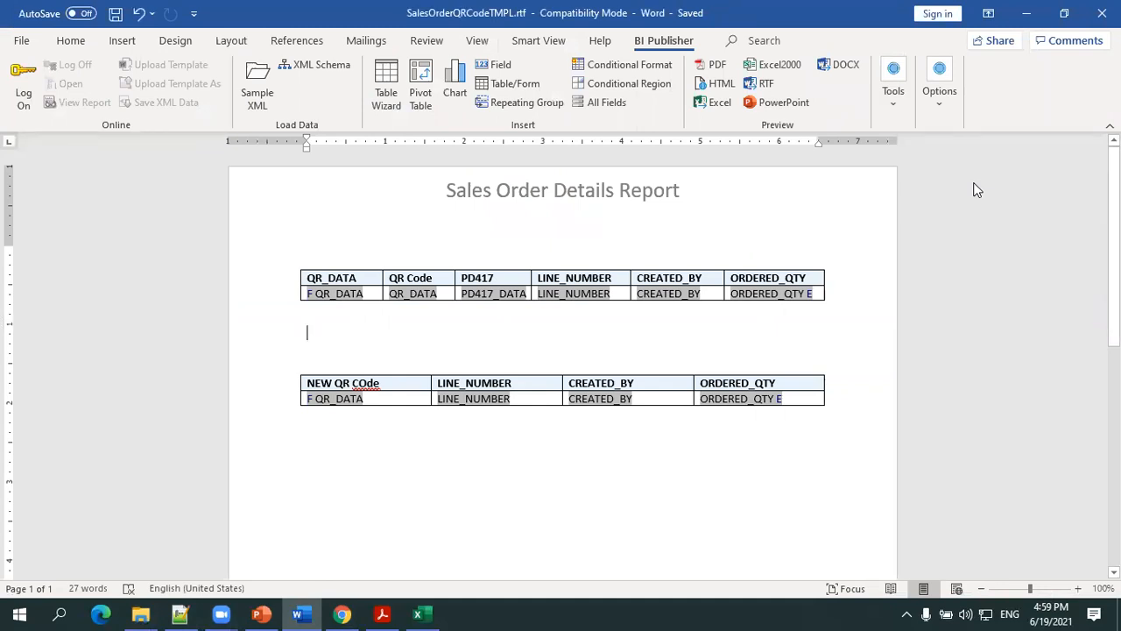
key(alt+f)
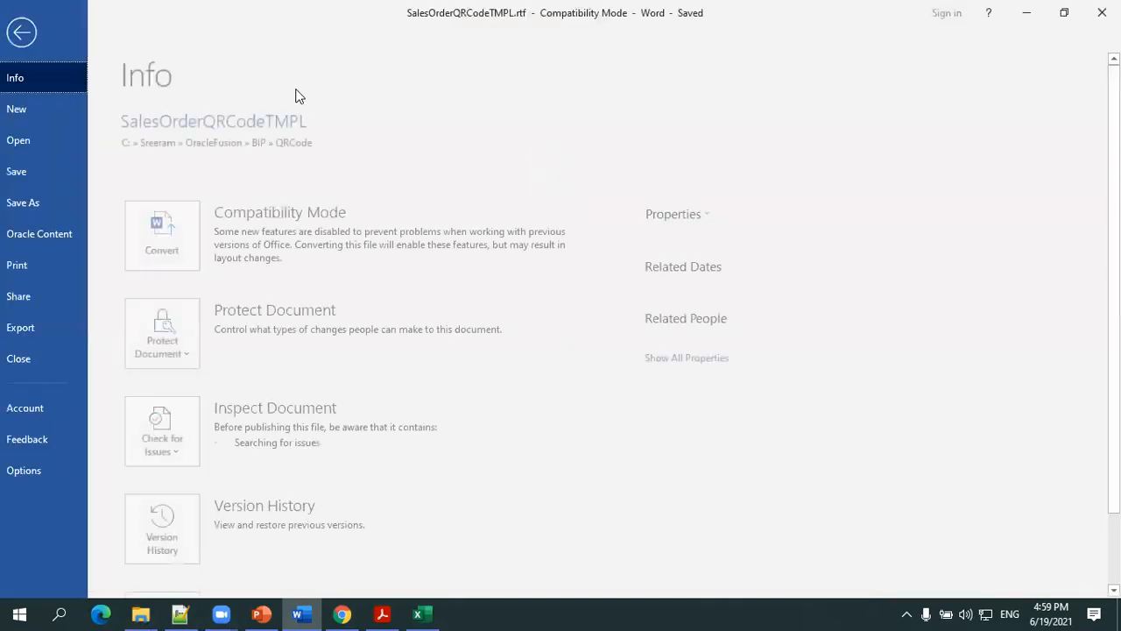
key(Escape)
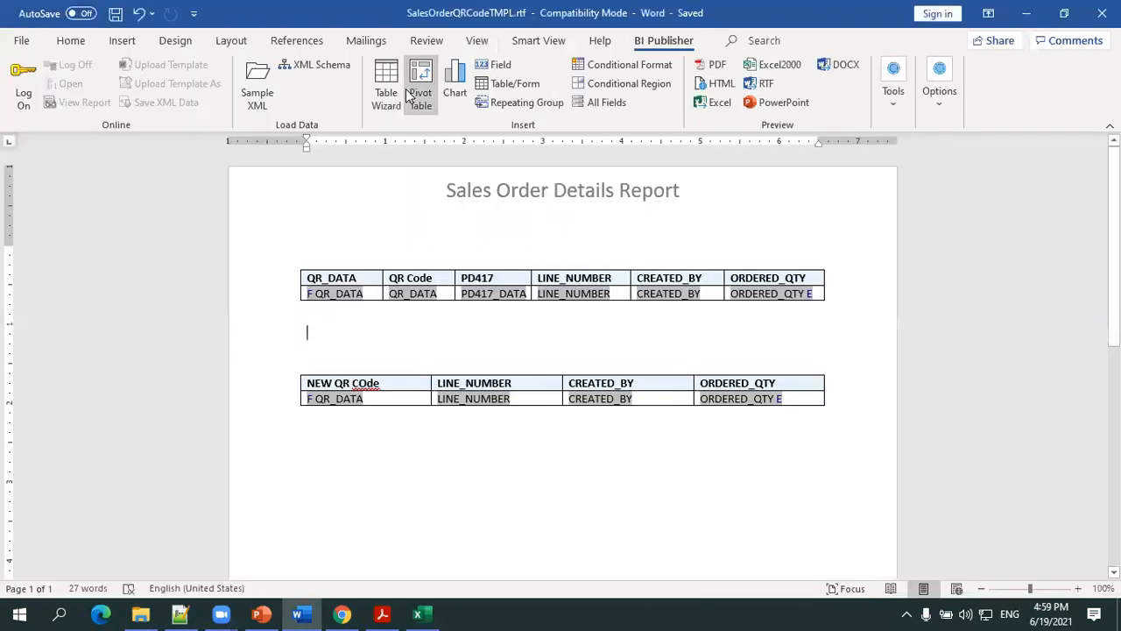
key(ctrl+w)
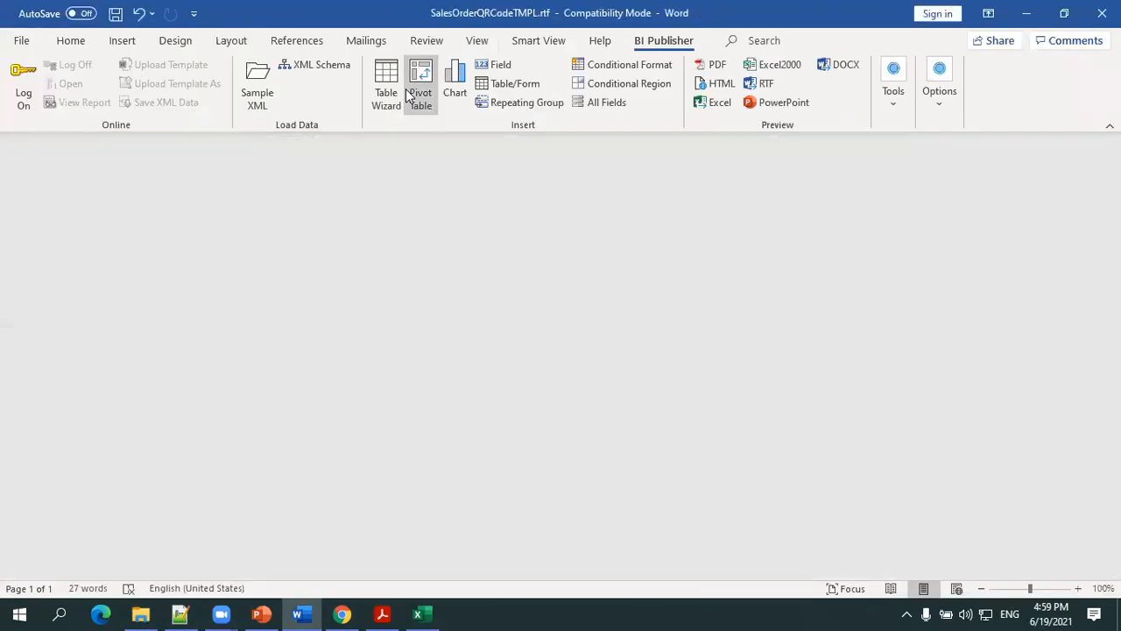
Switch to File Explorer and duplicate SalesOrderQRCodeTMPL.rtf within the QRCode folder.
key(alt+Tab)
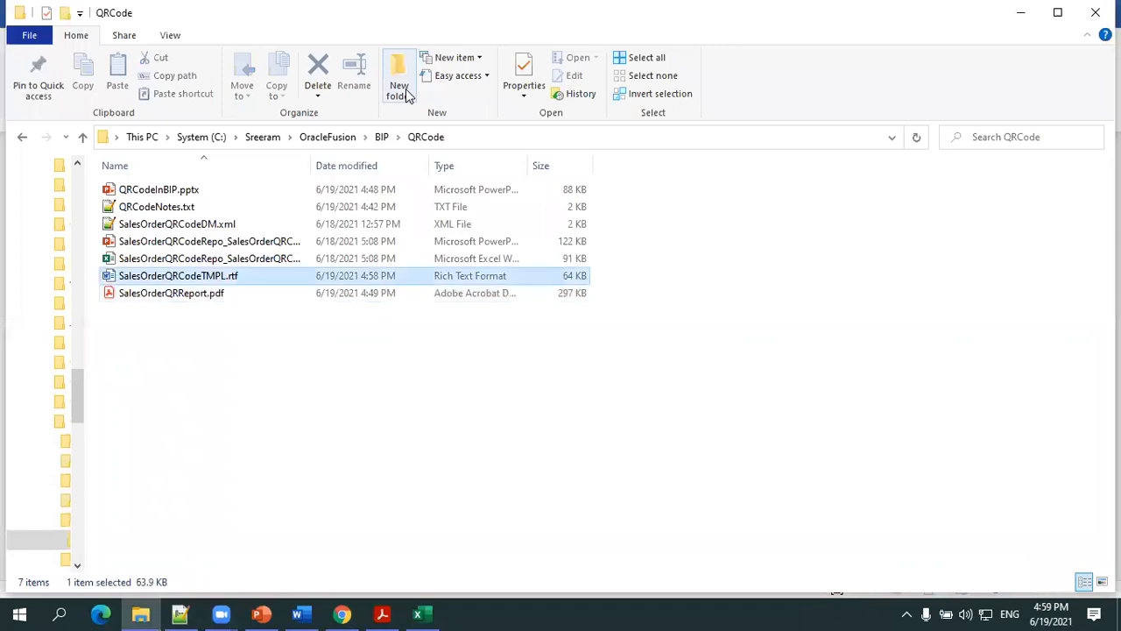
key(ctrl+c)
key(ctrl+v)
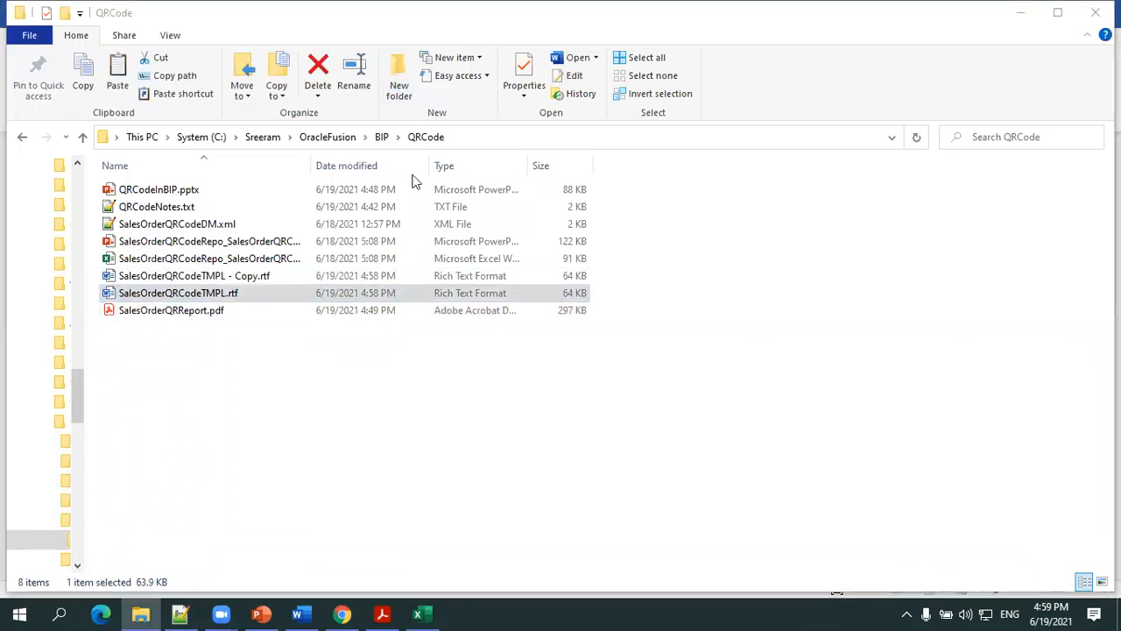
Rename the copied template file to SalesOrderQRCodeTMPL2.rtf.
click(381, 373)
click(283, 293)
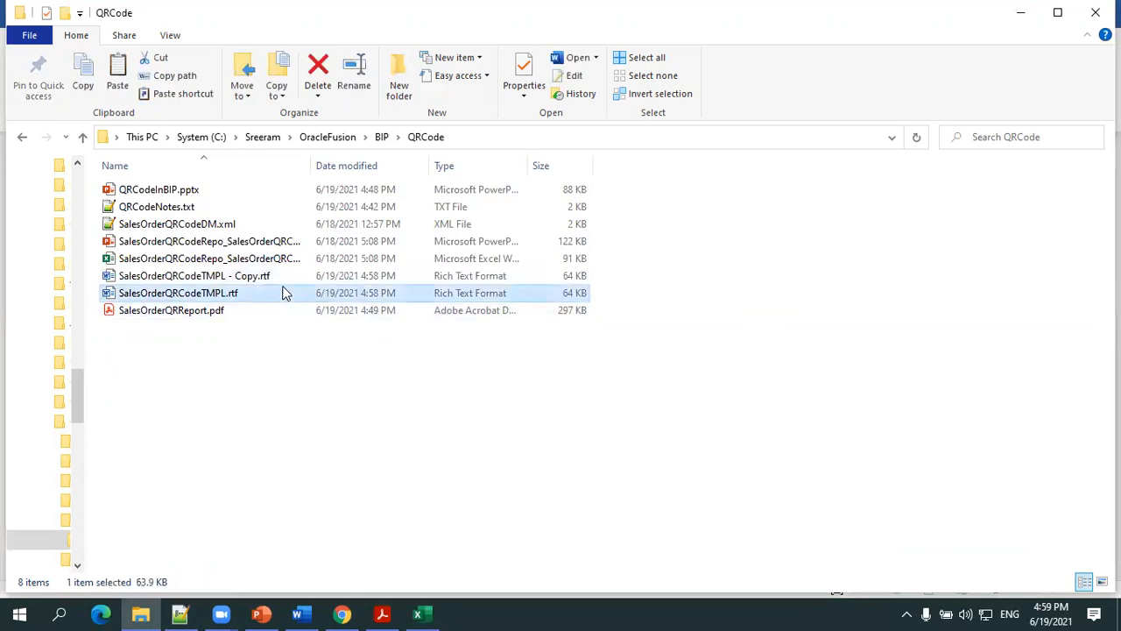
key(Up)
key(F2)
key(Home)
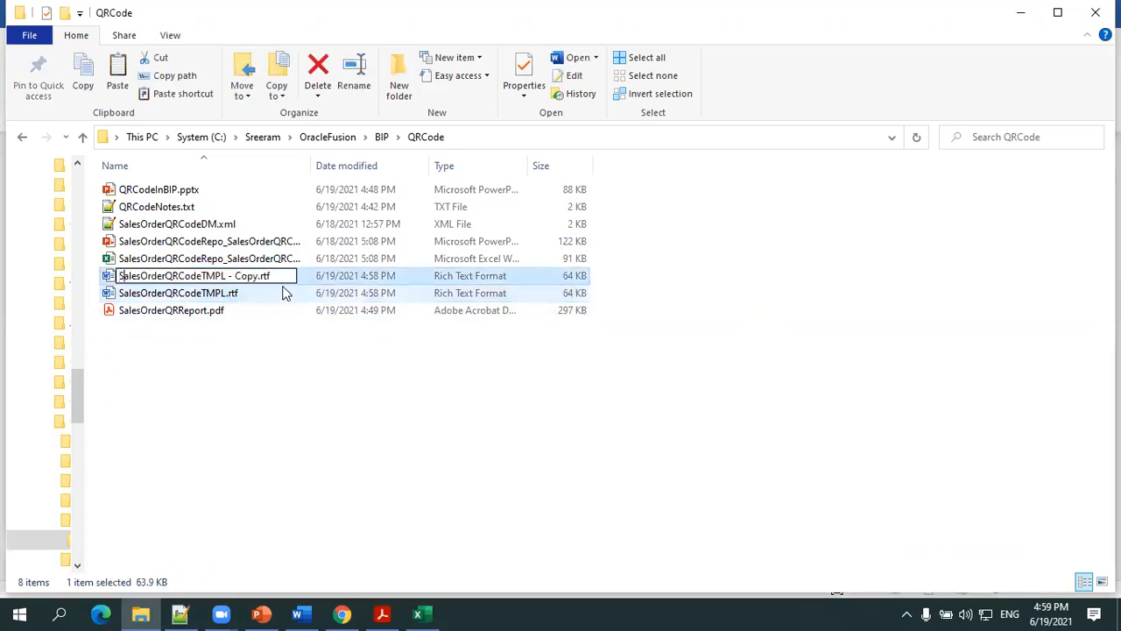
key(Delete)
key(Delete)
key(Delete)
key(Delete)
key(Delete)
key(Delete)
key(Delete)
text(2)
key(Return)
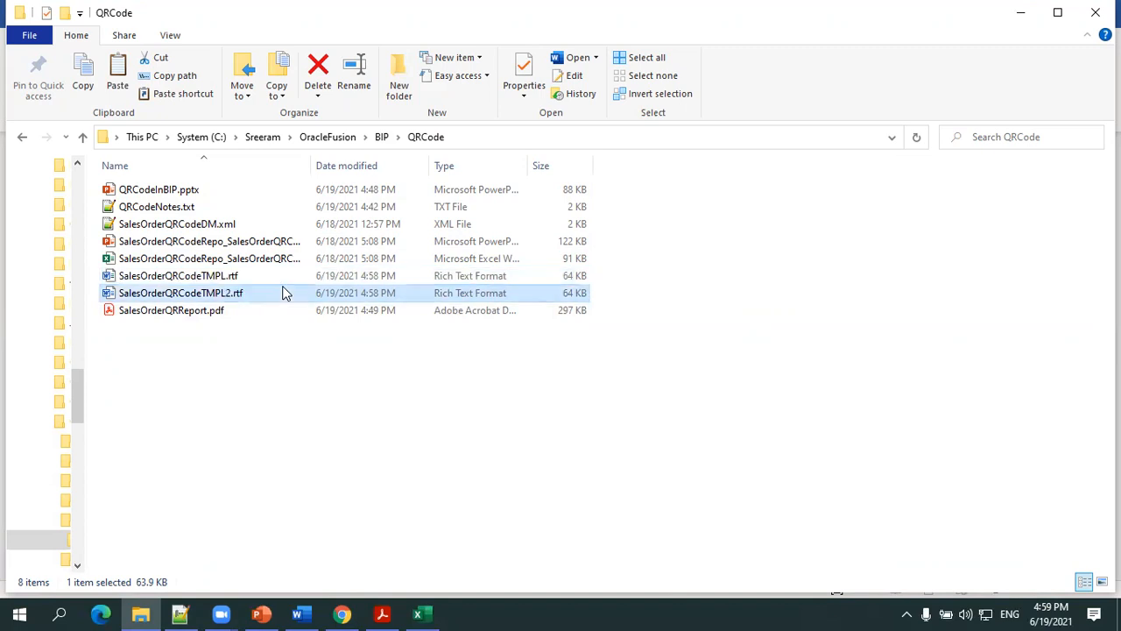
Copy the QRCode folder path, then switch to Chrome and open the SalesOrderQRCodeRepo report for editing.
key(alt+d)
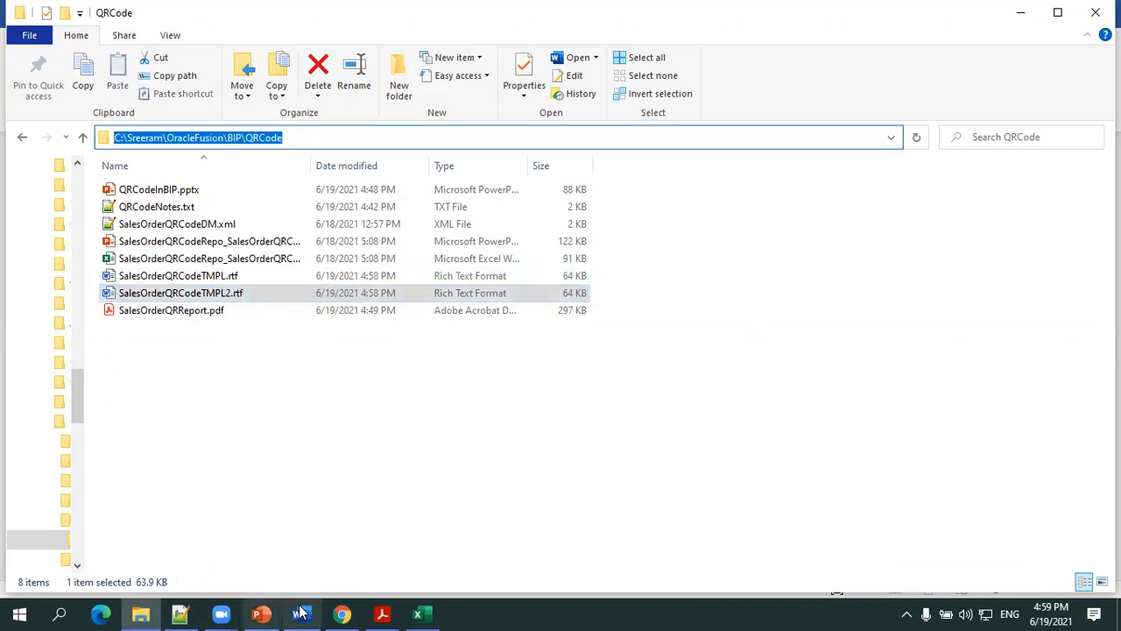
click(341, 613)
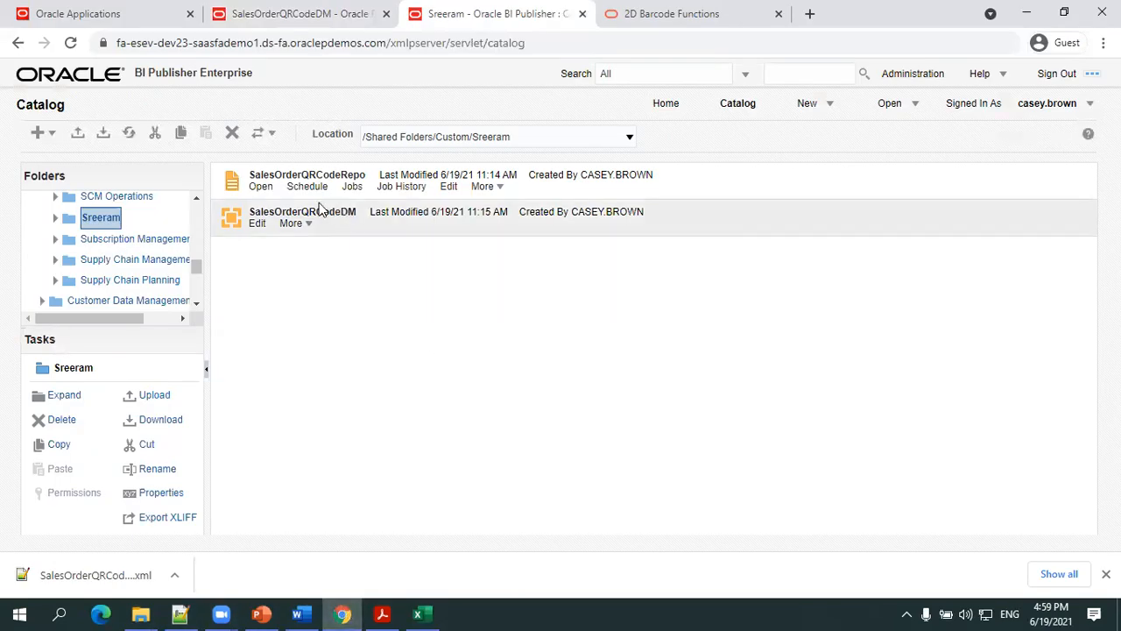
click(450, 187)
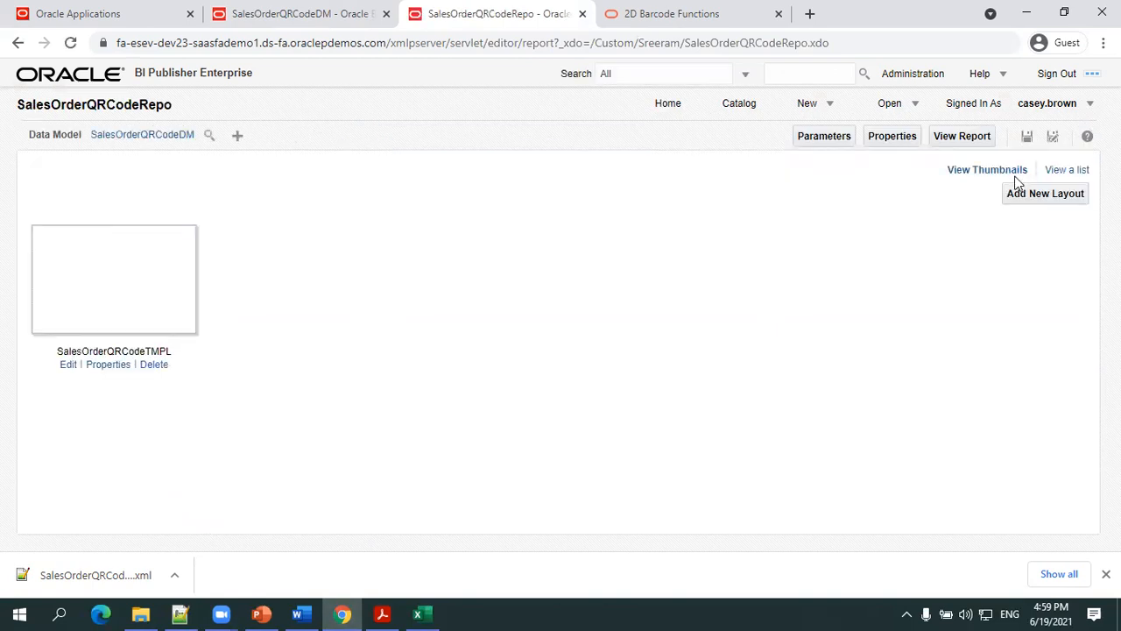
Start uploading a new layout for the report and choose SalesOrderQRCodeTMPL2.rtf from the QRCode folder as the template file.
click(1050, 172)
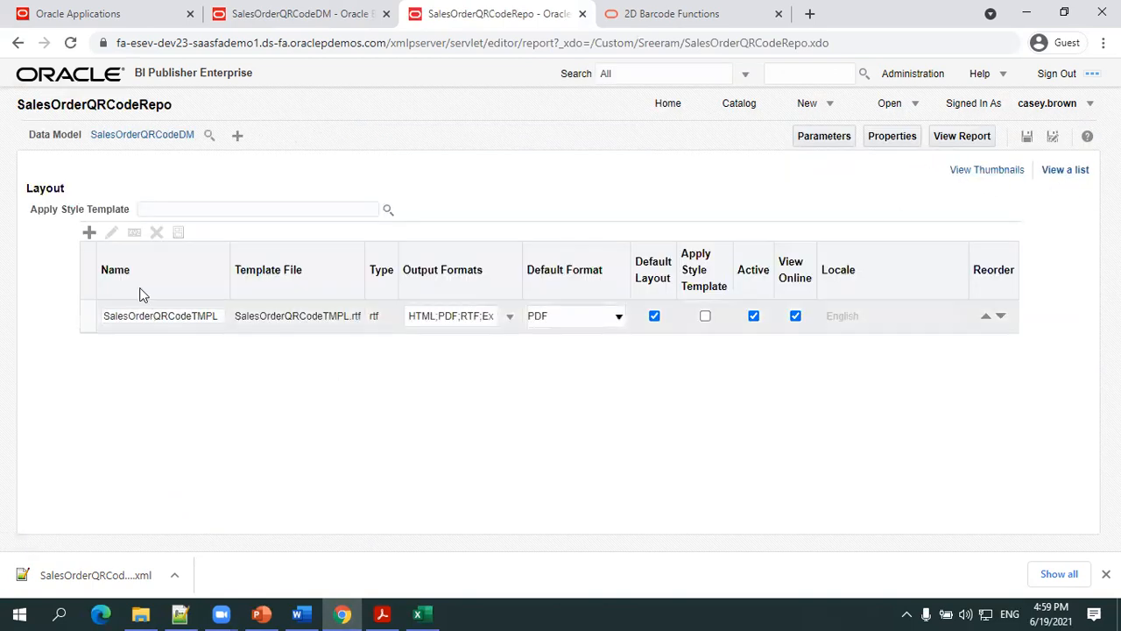
click(89, 232)
click(77, 417)
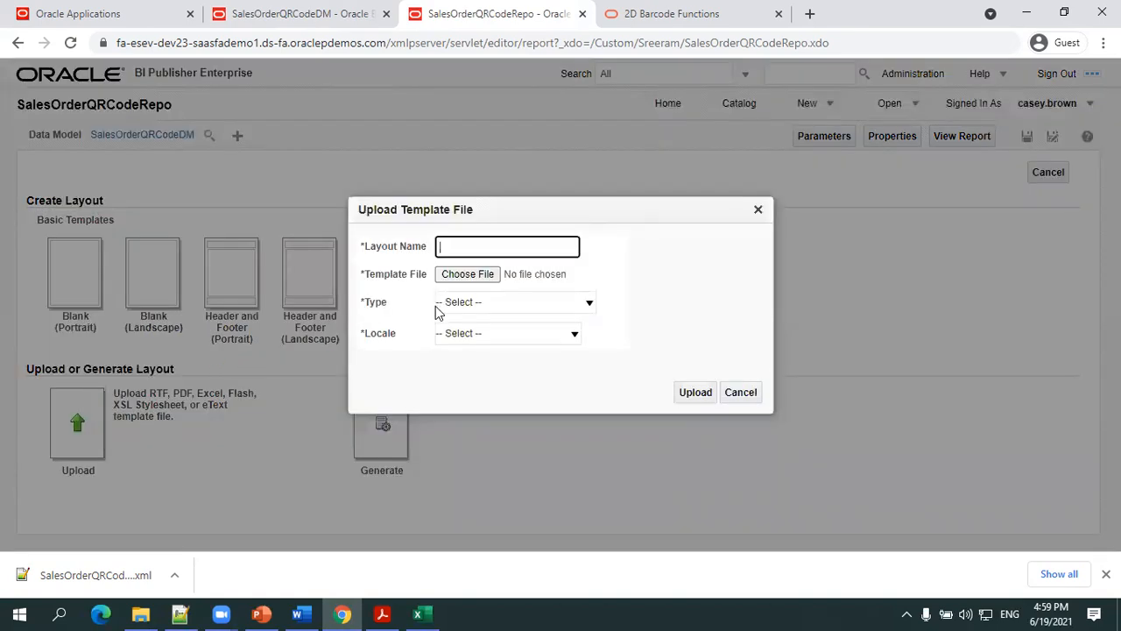
click(461, 277)
click(457, 275)
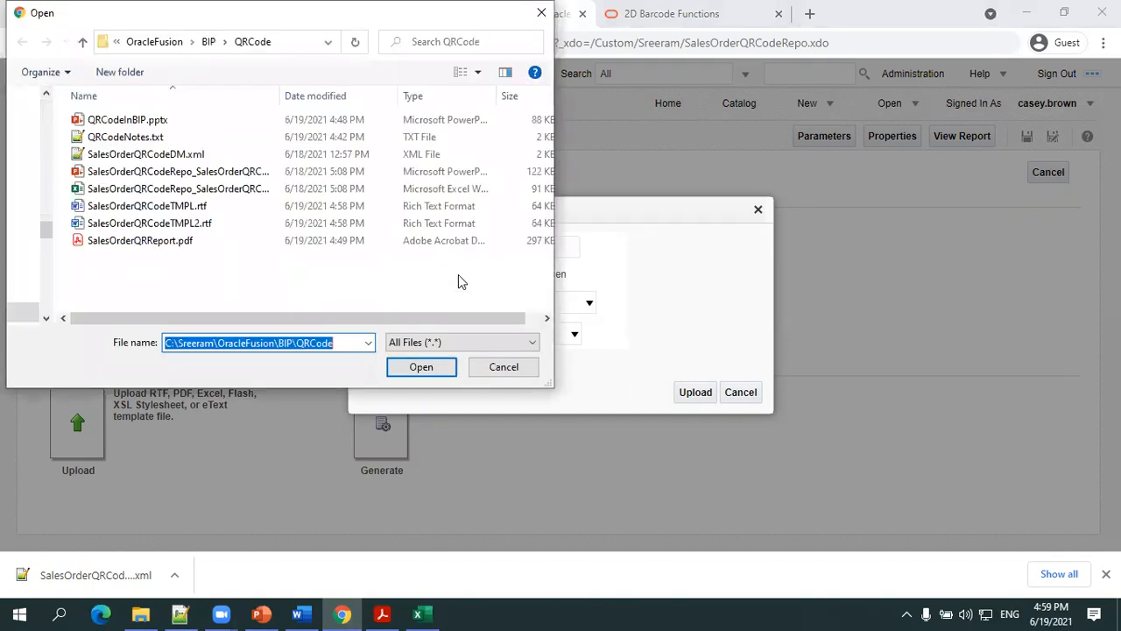
click(199, 229)
click(200, 229)
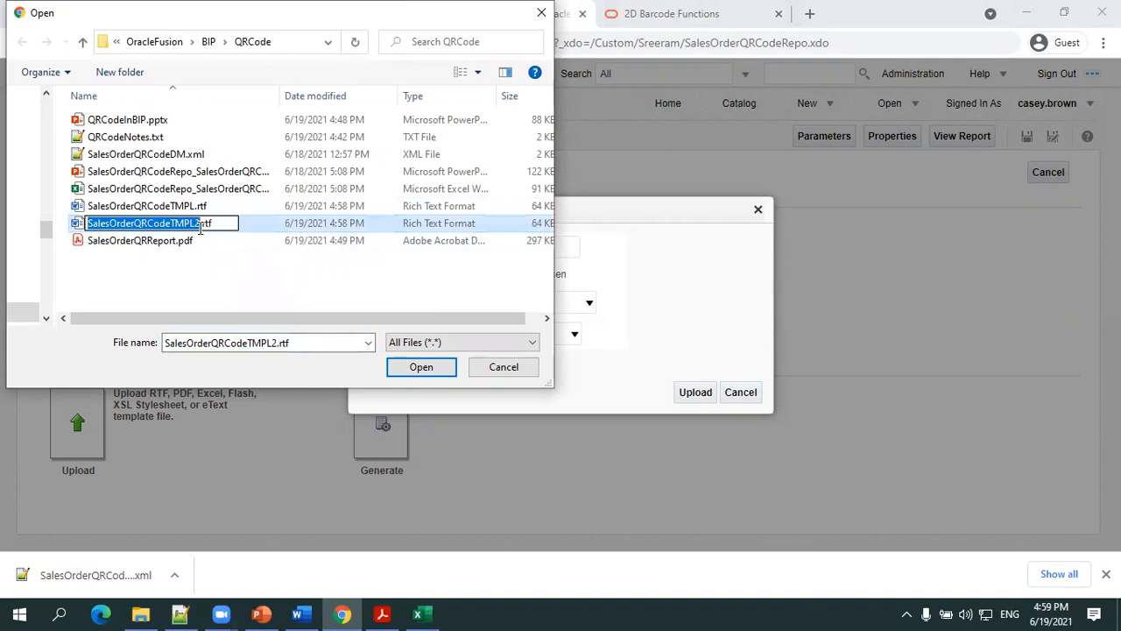
key(Escape)
double_click(198, 229)
Name the layout SalesOrderQRCodeTMPL2, set its type to RTF Template and locale to English, and upload it.
click(478, 249)
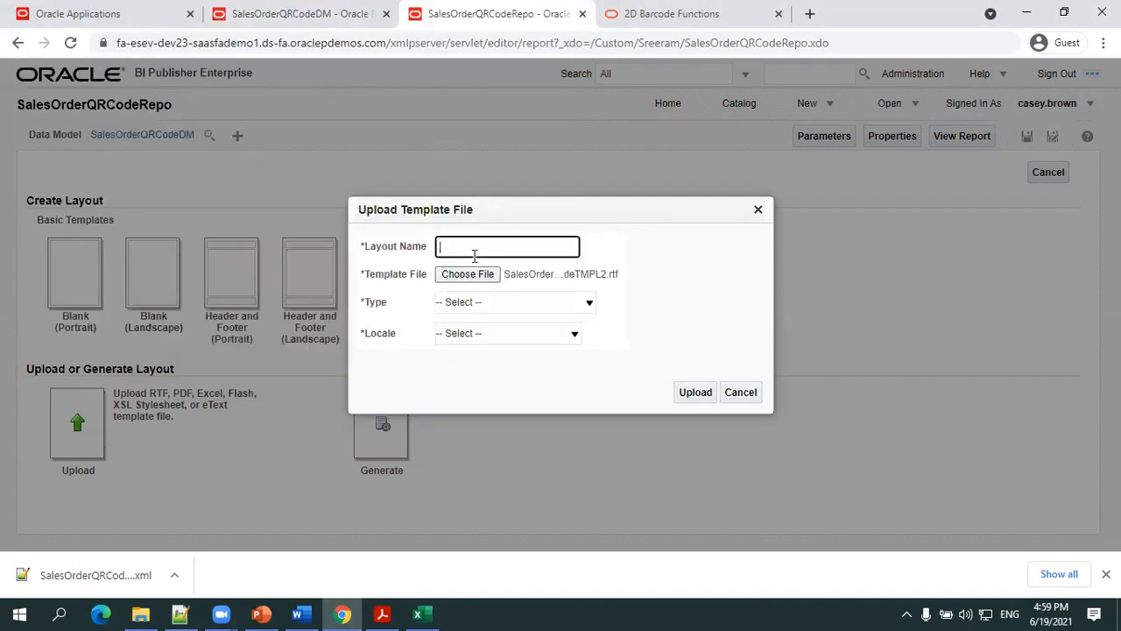
key(ctrl+v)
key(Tab)
key(Tab)
key(r)
key(Tab)
key(e)
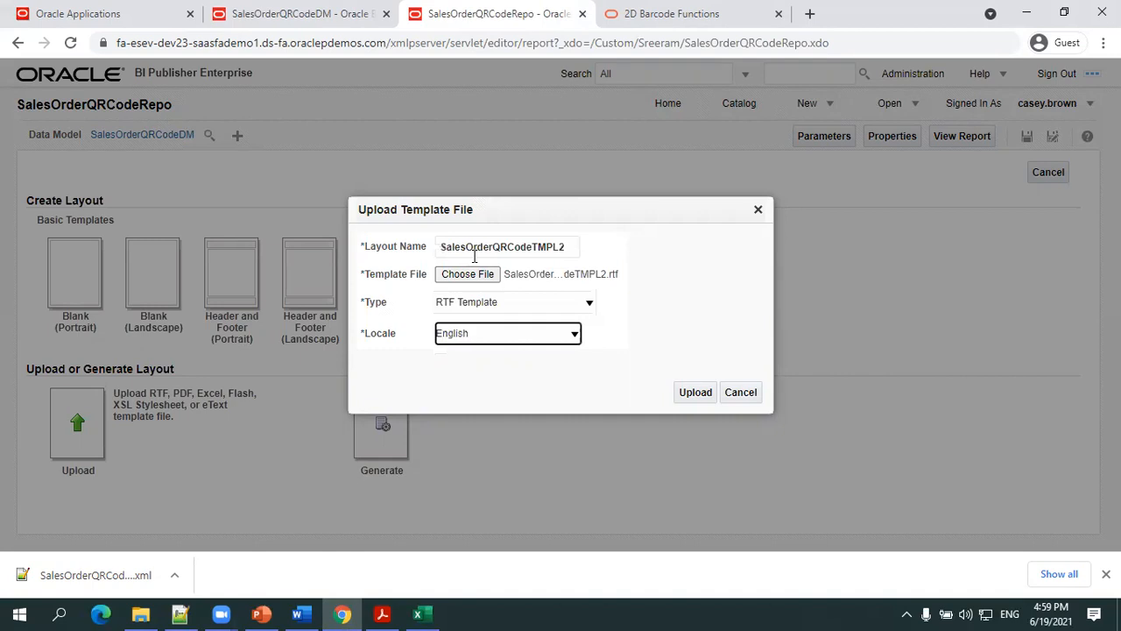
click(695, 396)
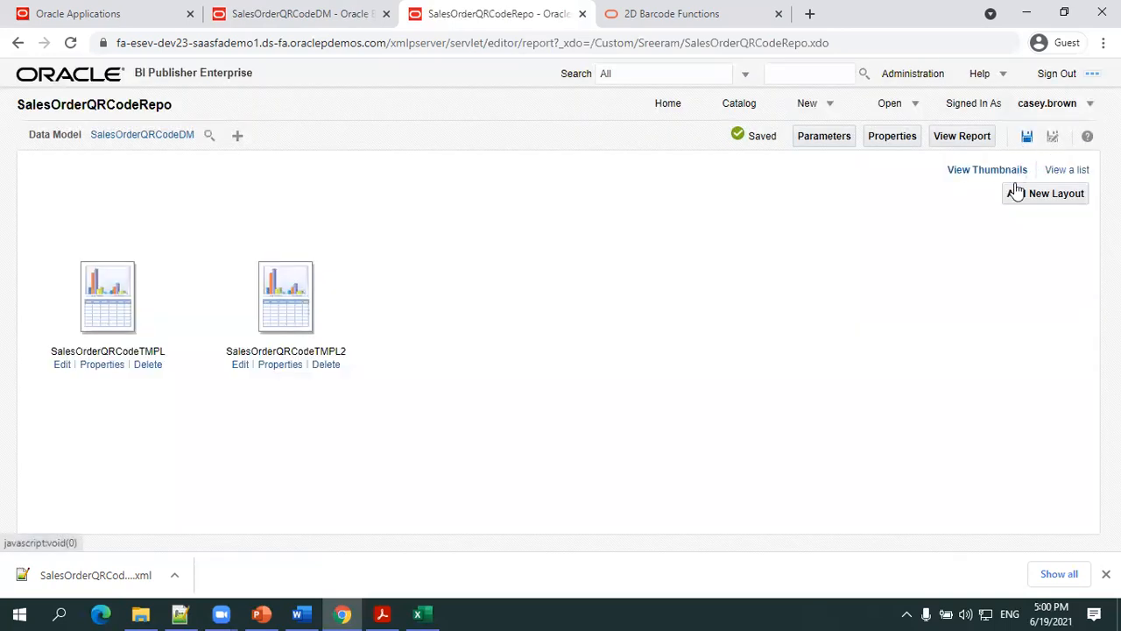
Set SalesOrderQRCodeTMPL2's default format to PDF, make it the default layout, and save the report.
click(1060, 171)
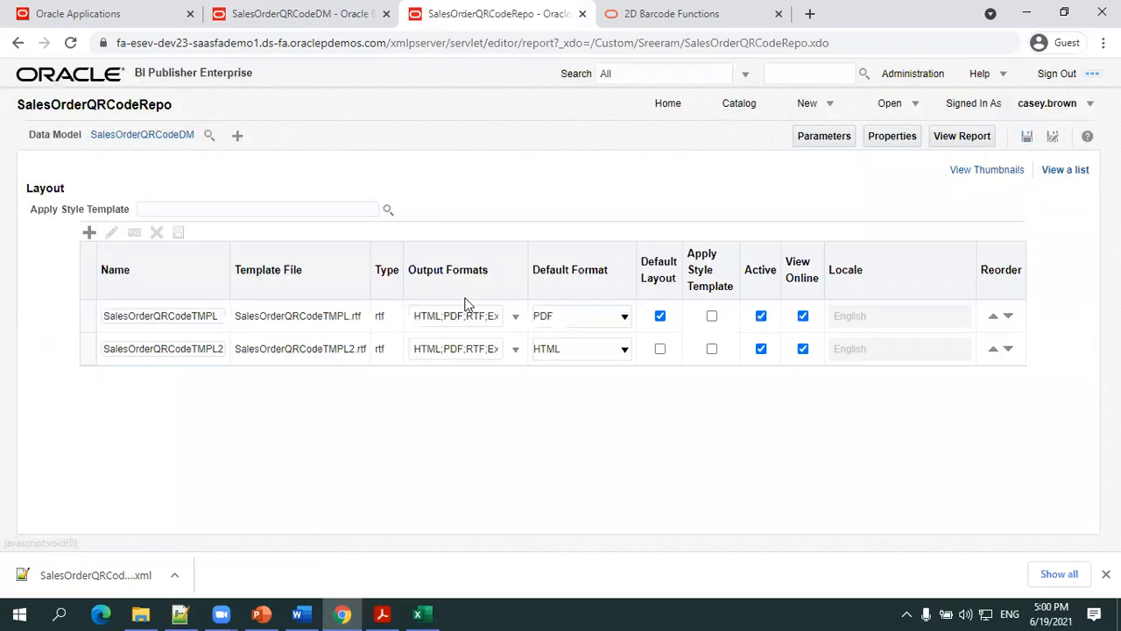
click(580, 352)
click(580, 352)
key(Down)
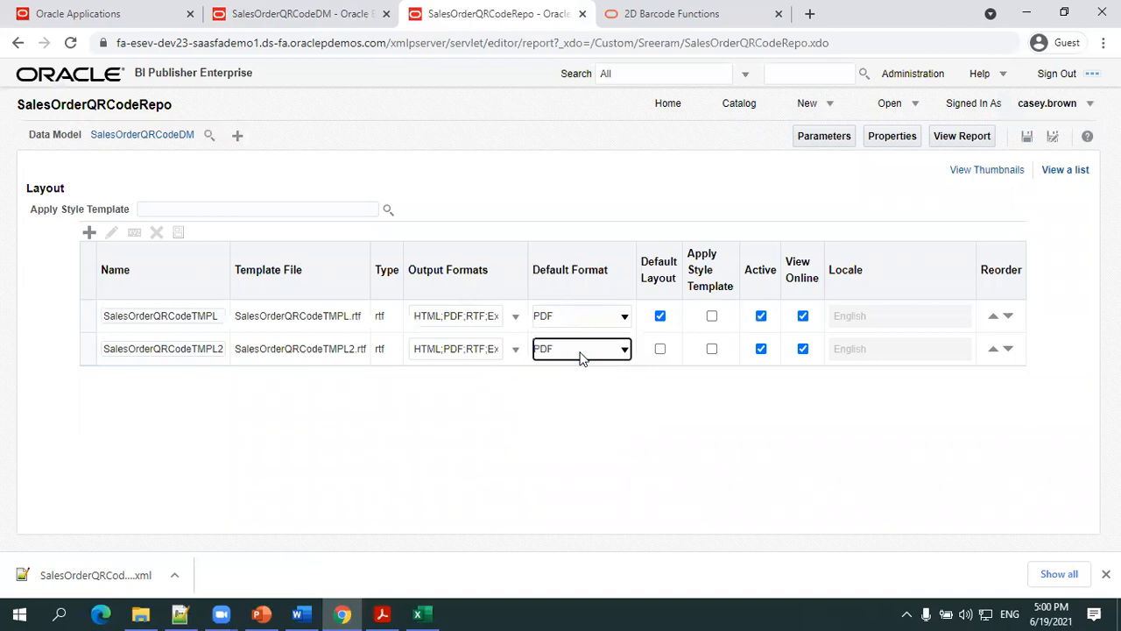
click(659, 349)
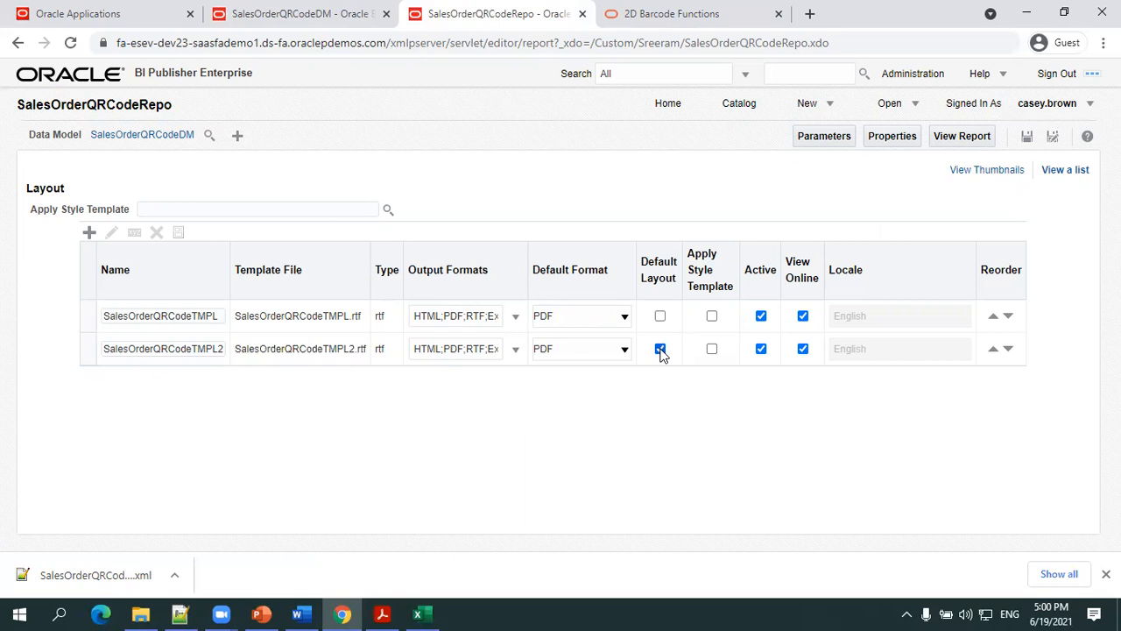
click(1022, 140)
View the report with the SalesOrderQRCodeTMPL2 layout and examine the QR code and PDF417 tables across its pages.
click(963, 140)
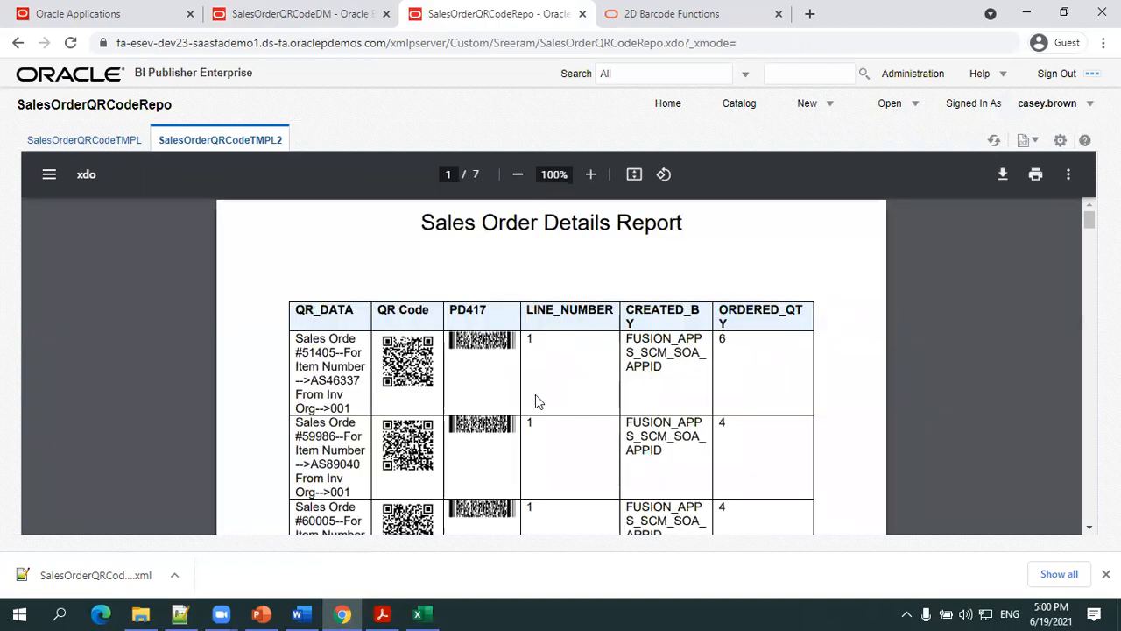
scroll(536, 399, down, 9)
scroll(537, 401, down, 18)
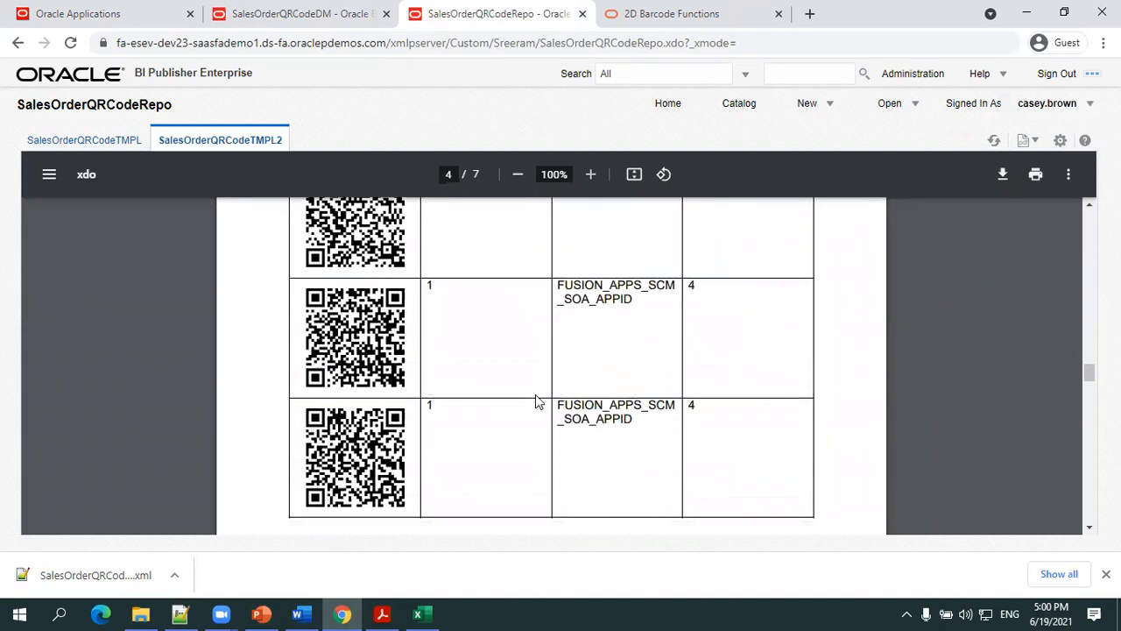
scroll(535, 399, up, 2)
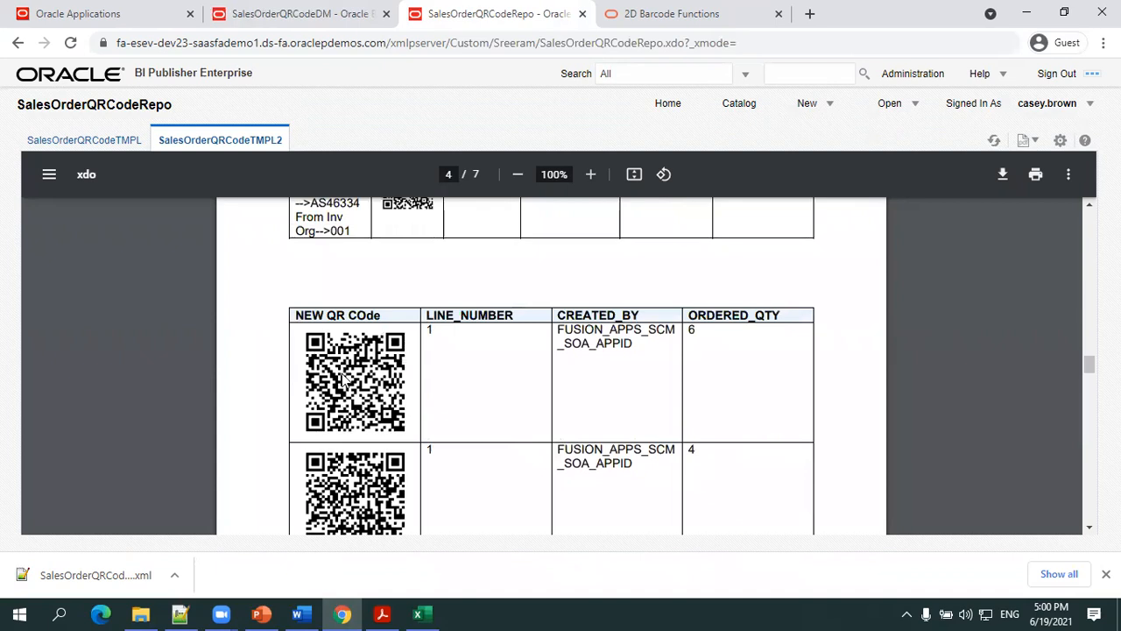
scroll(364, 396, up, 1)
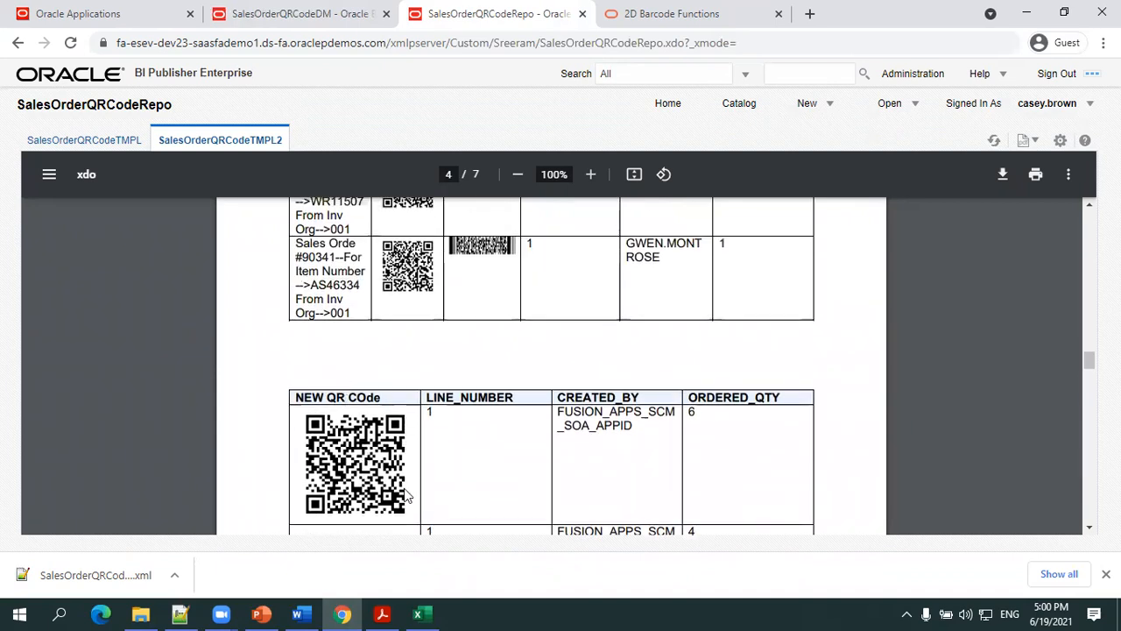
scroll(518, 383, up, 2)
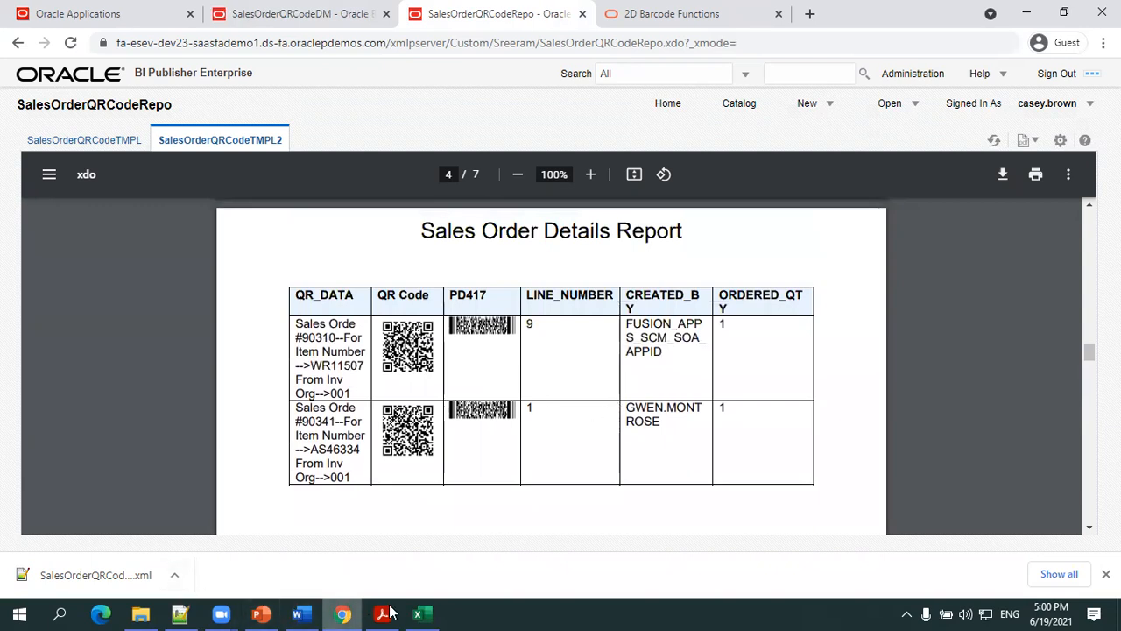
Switch to the QRCodeInBIP.pptx presentation in PowerPoint and start the slide show from the RTF Template slide.
click(261, 614)
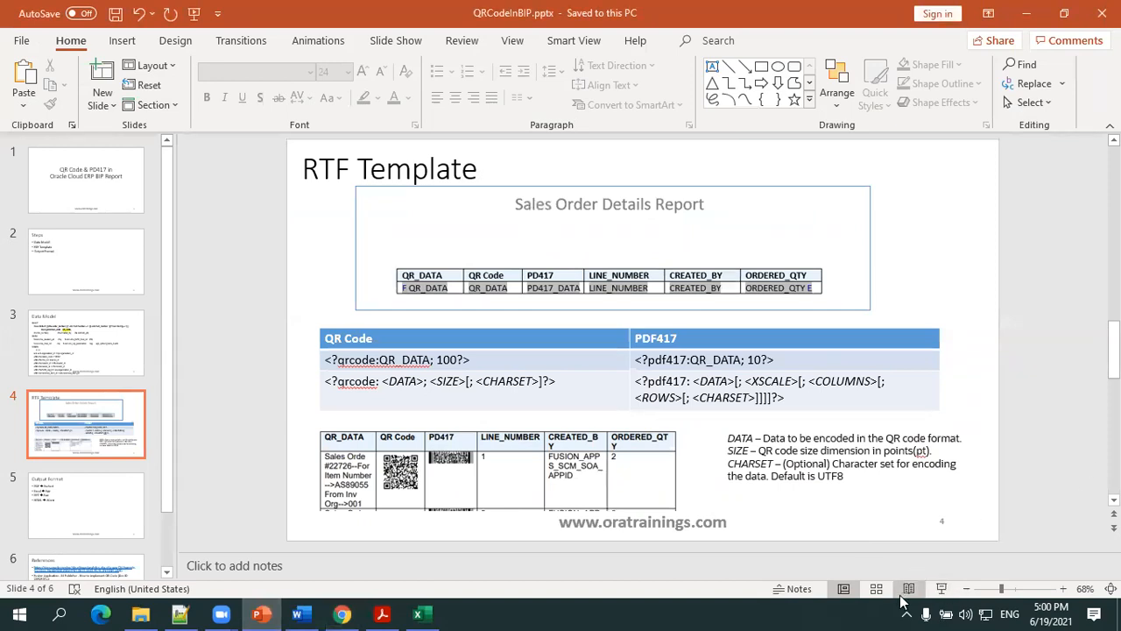
click(941, 588)
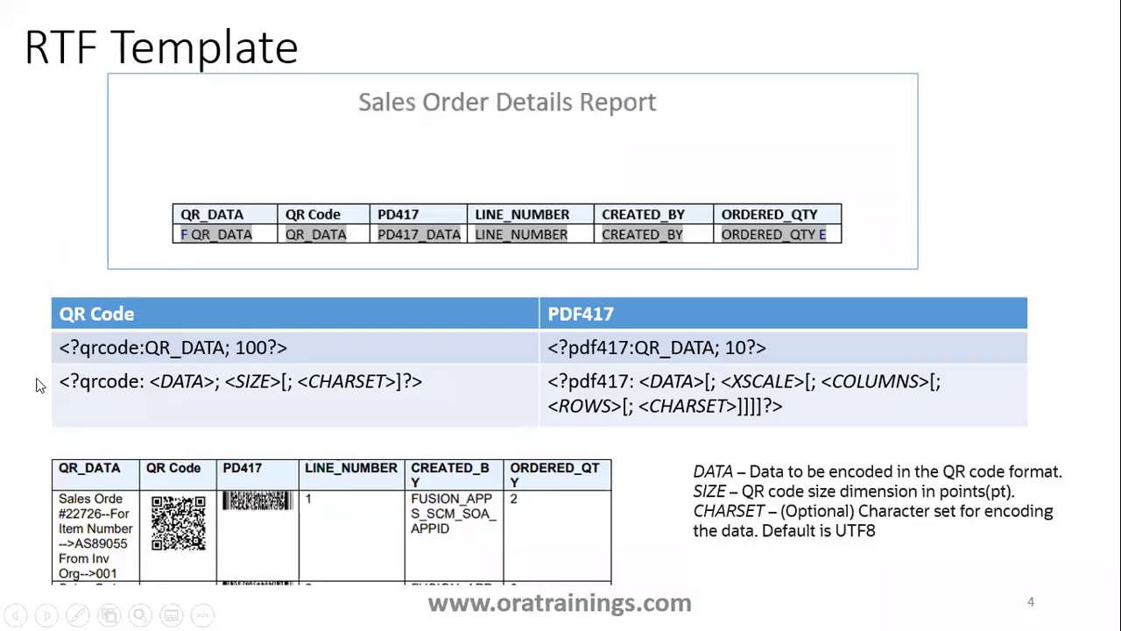